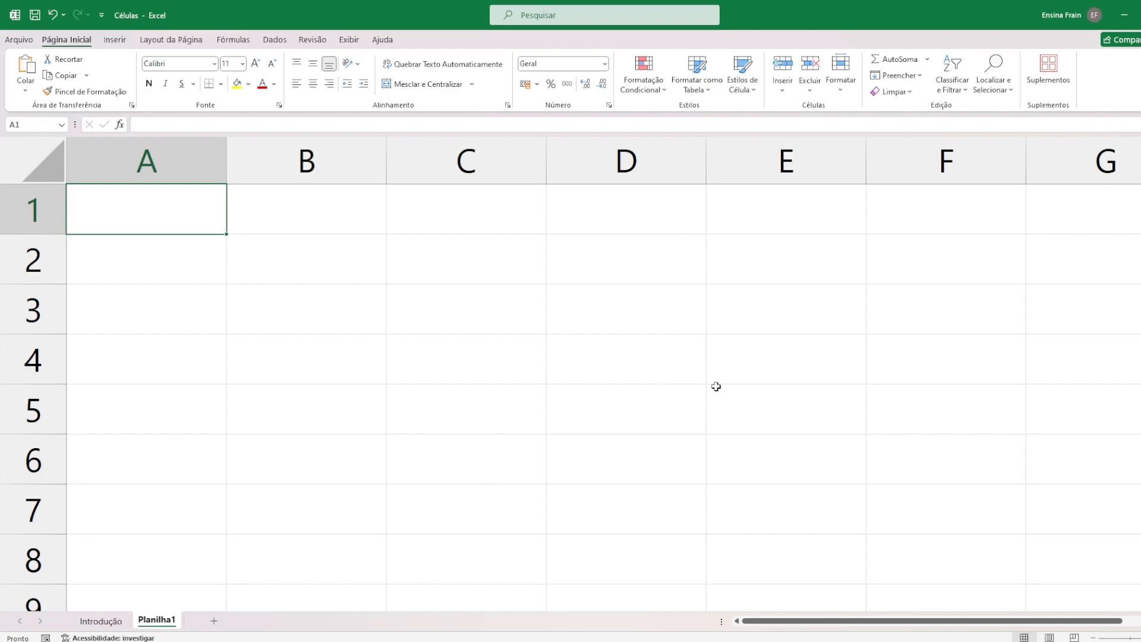
click(915, 318)
click(799, 413)
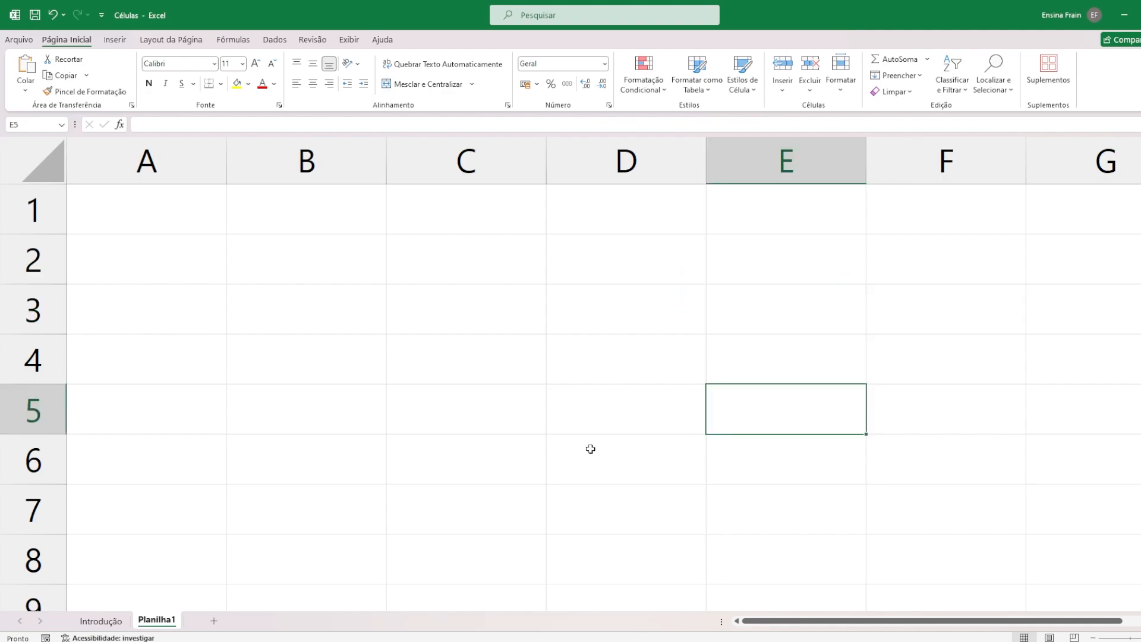
click(491, 420)
click(344, 309)
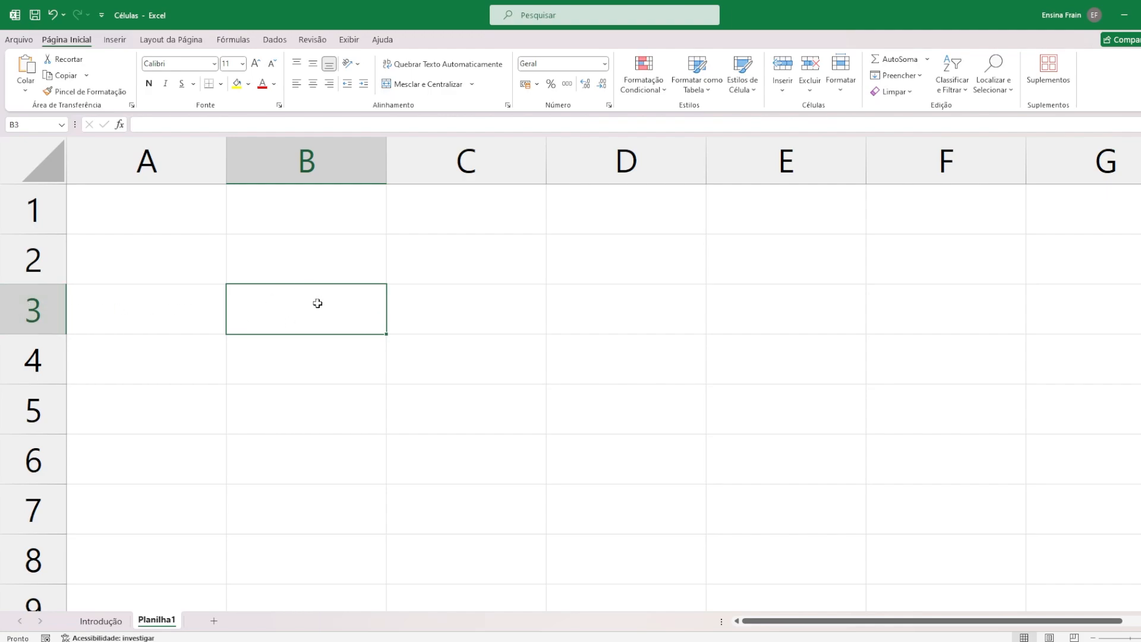
click(610, 464)
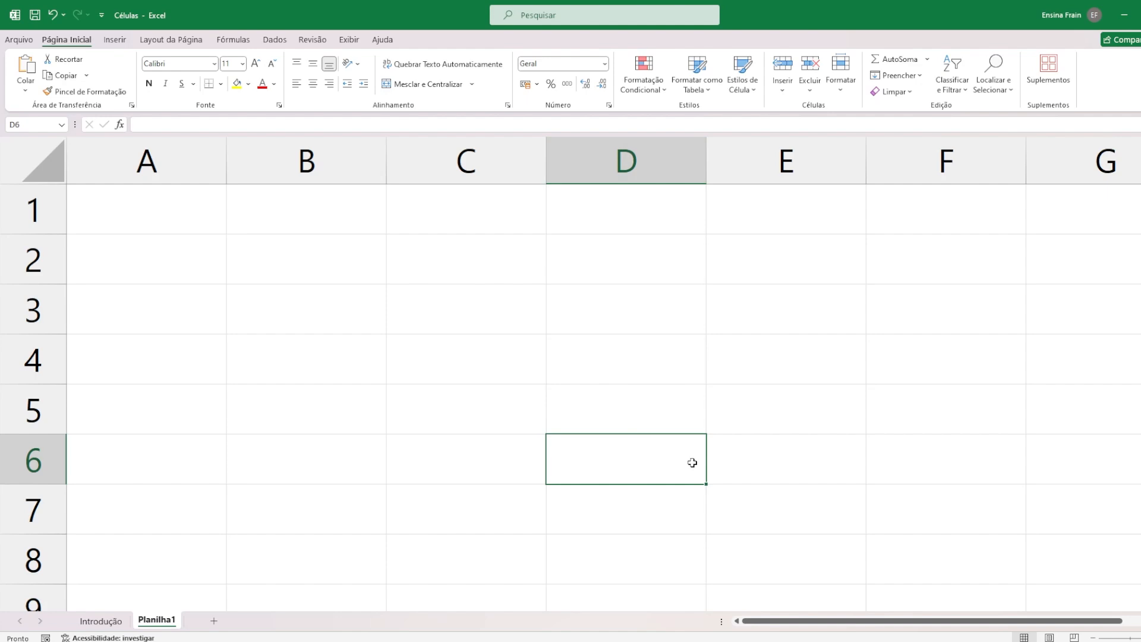
click(945, 308)
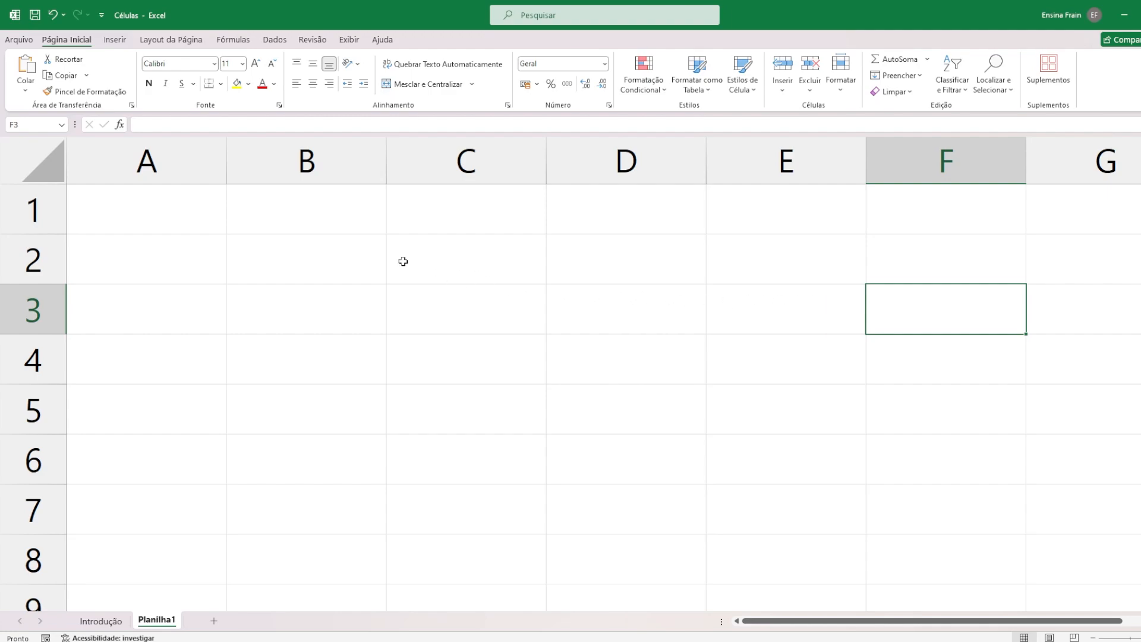
click(317, 212)
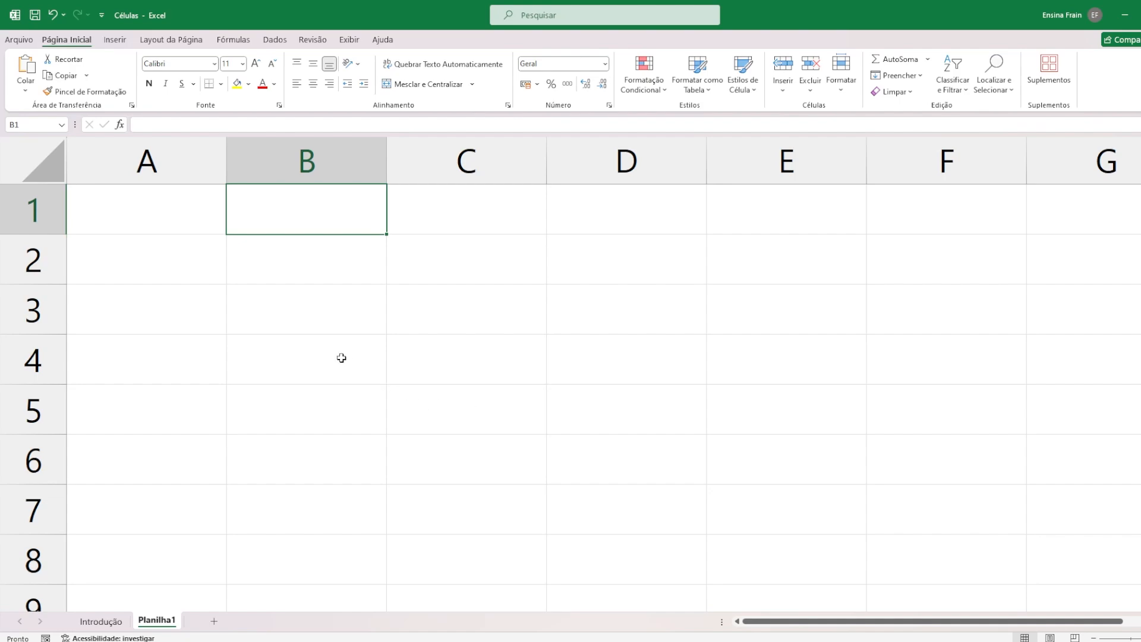
Enter the text EXCEL in cell B2.
click(296, 265)
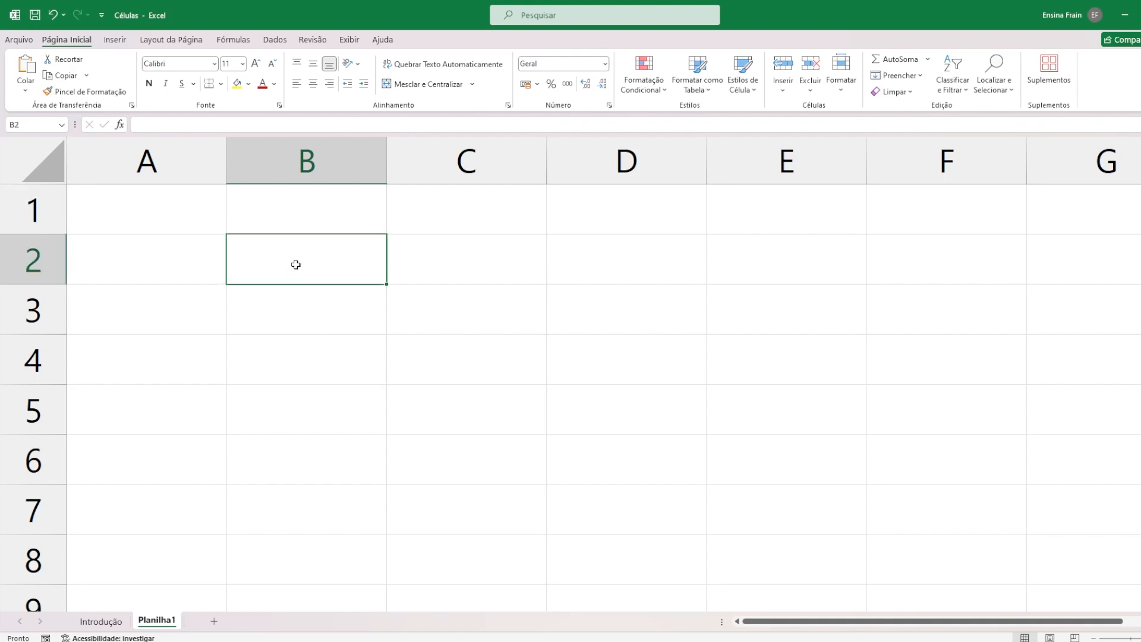
text(EXCEL)
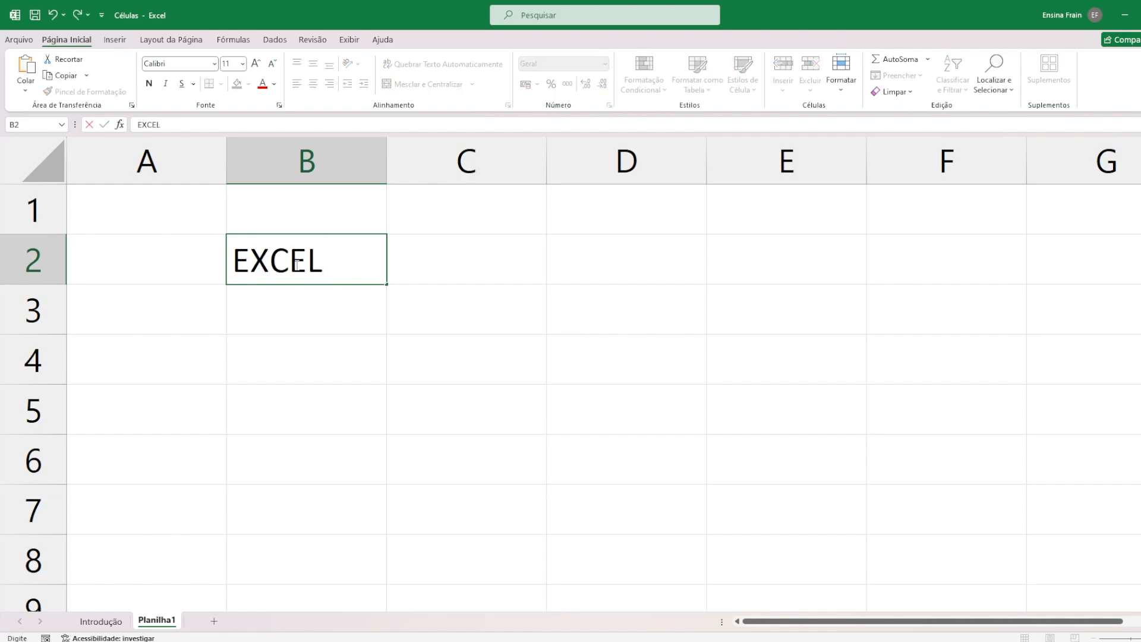
key(Return)
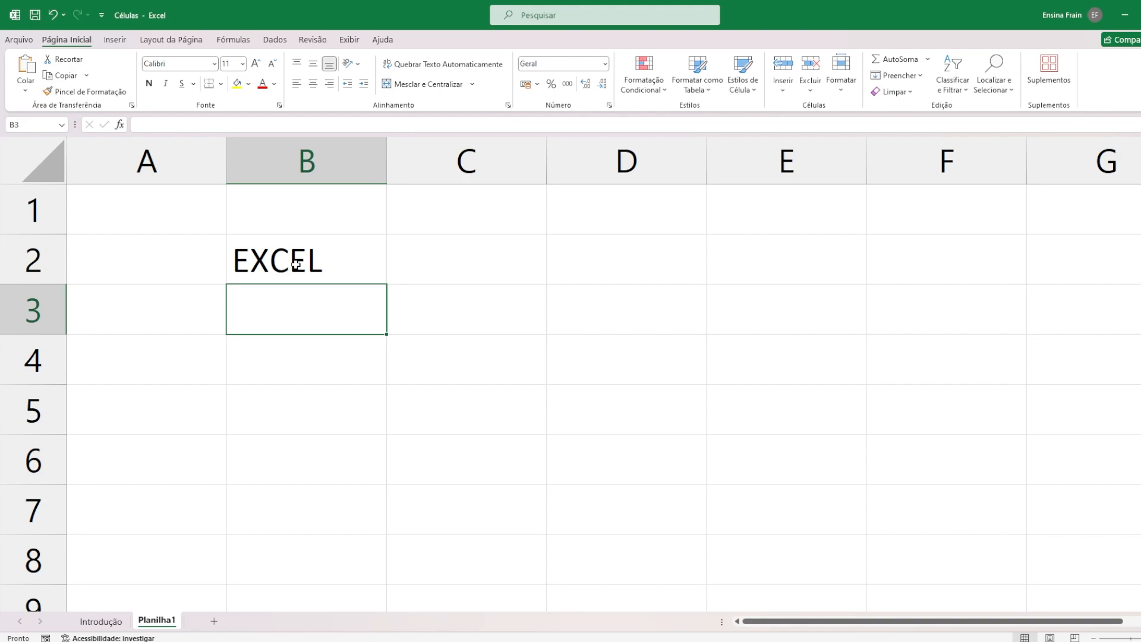
Enter the number 458 in cell B4 and 245 in cell B5.
key(Down)
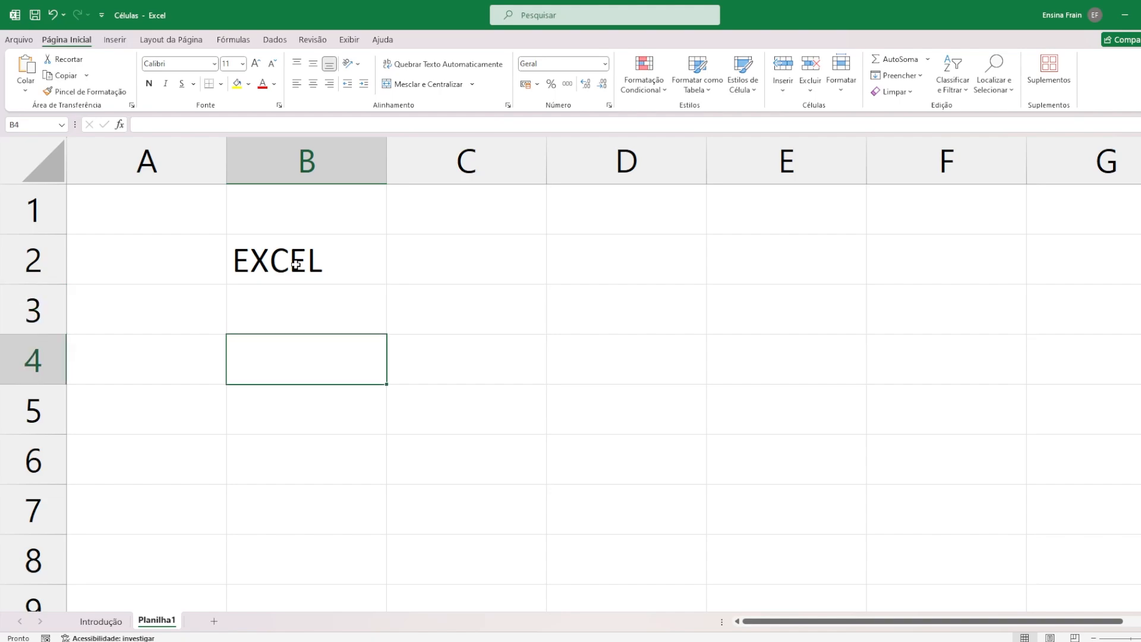
text(458)
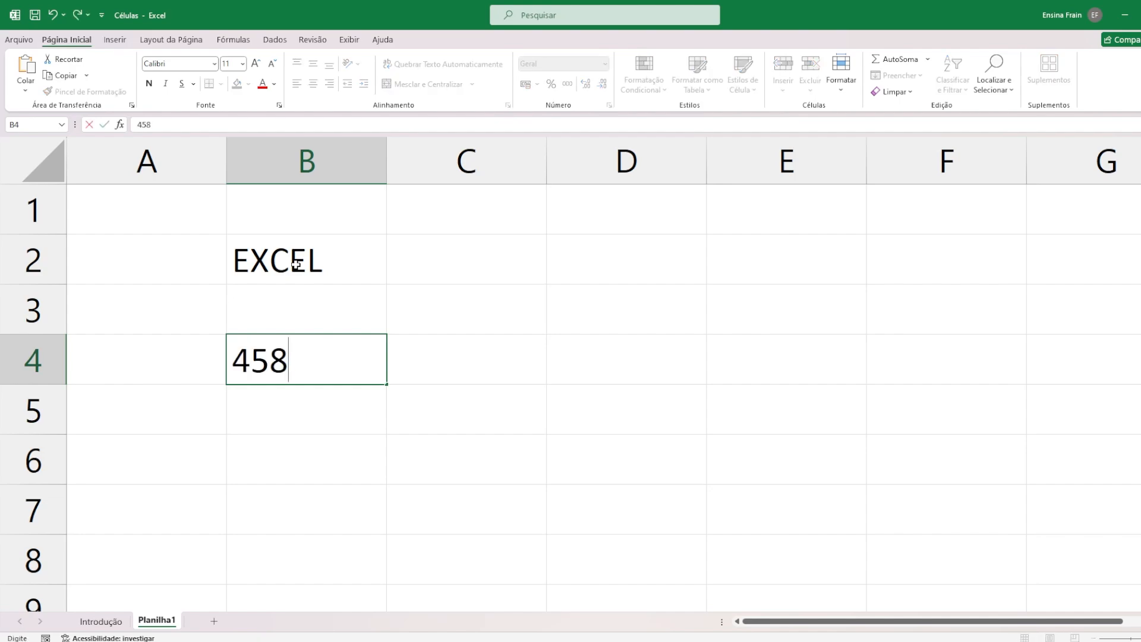
key(Return)
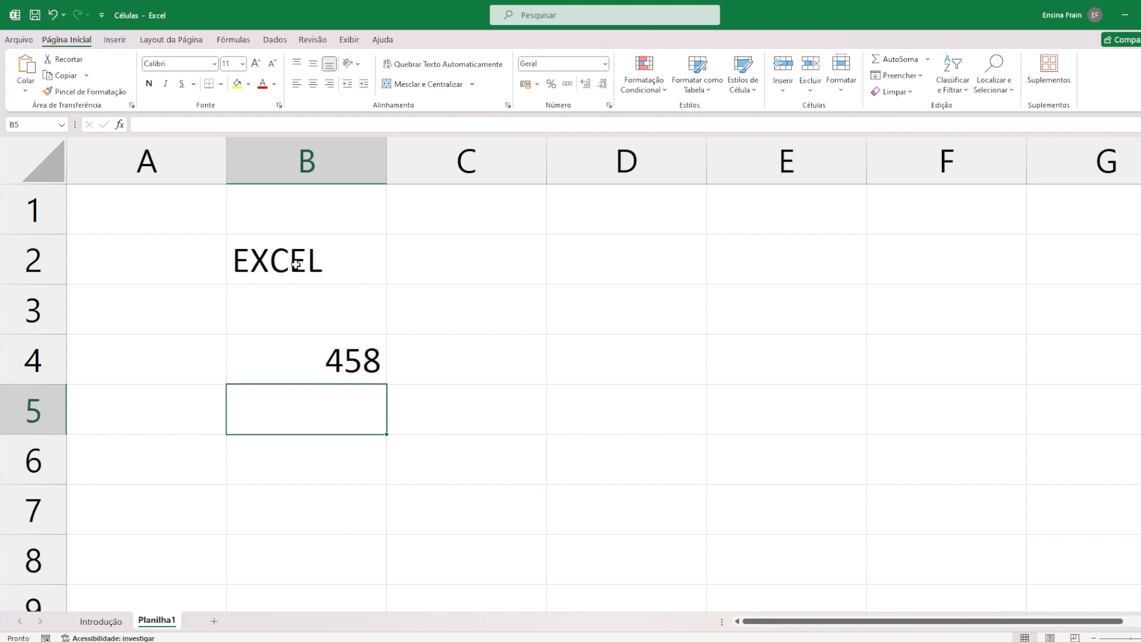
text(245)
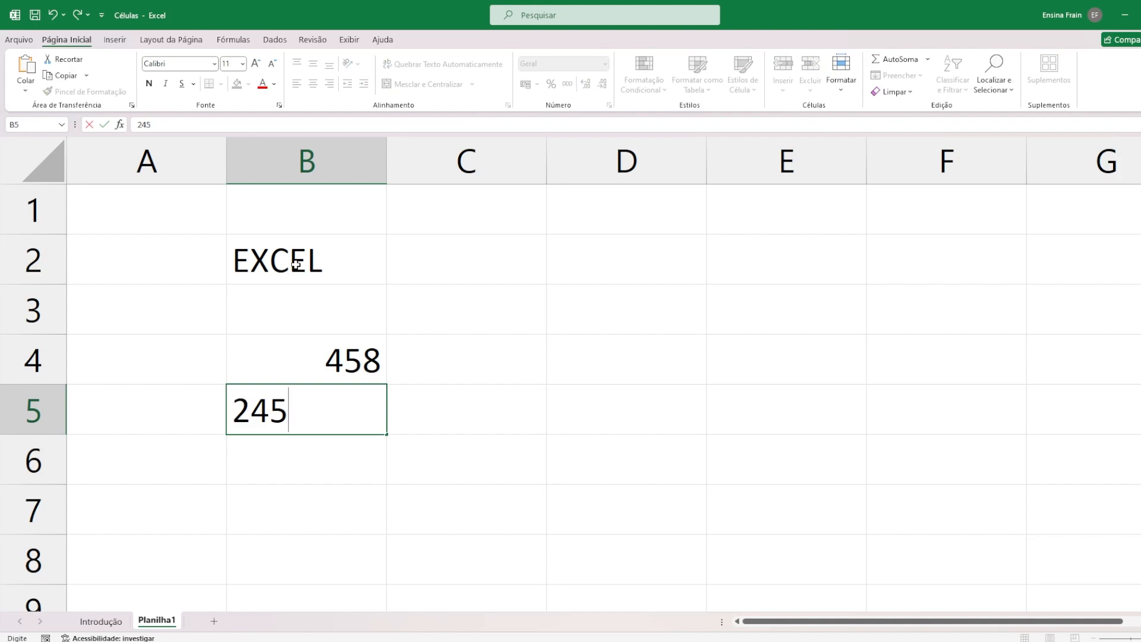
key(Tab)
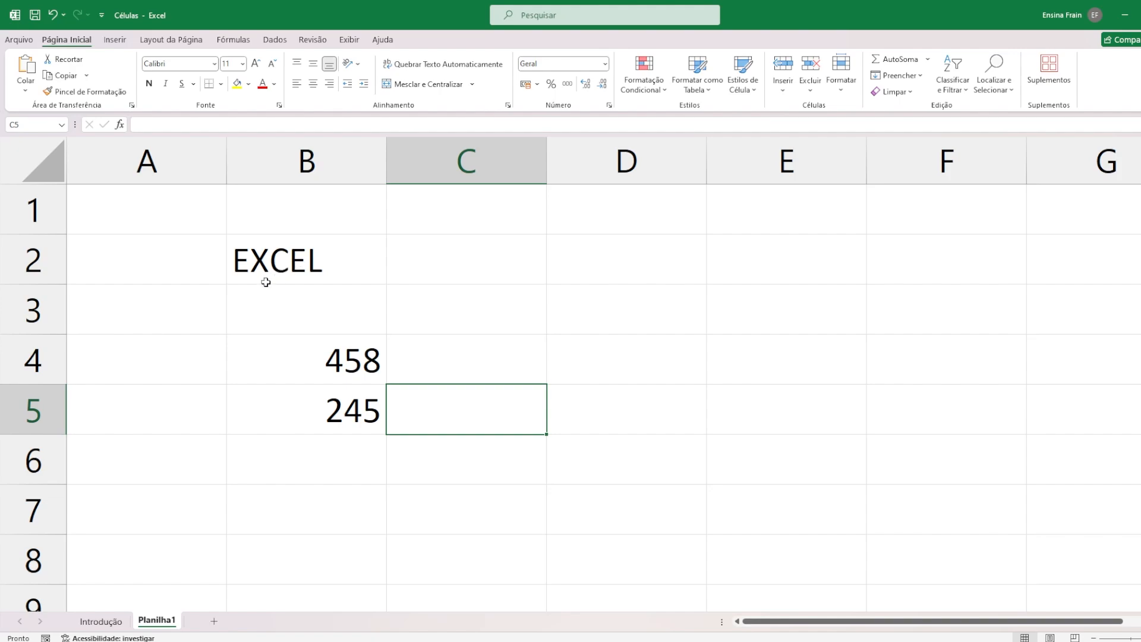
Add the two numbers in cell B7 with the formula =B4+B5.
click(285, 509)
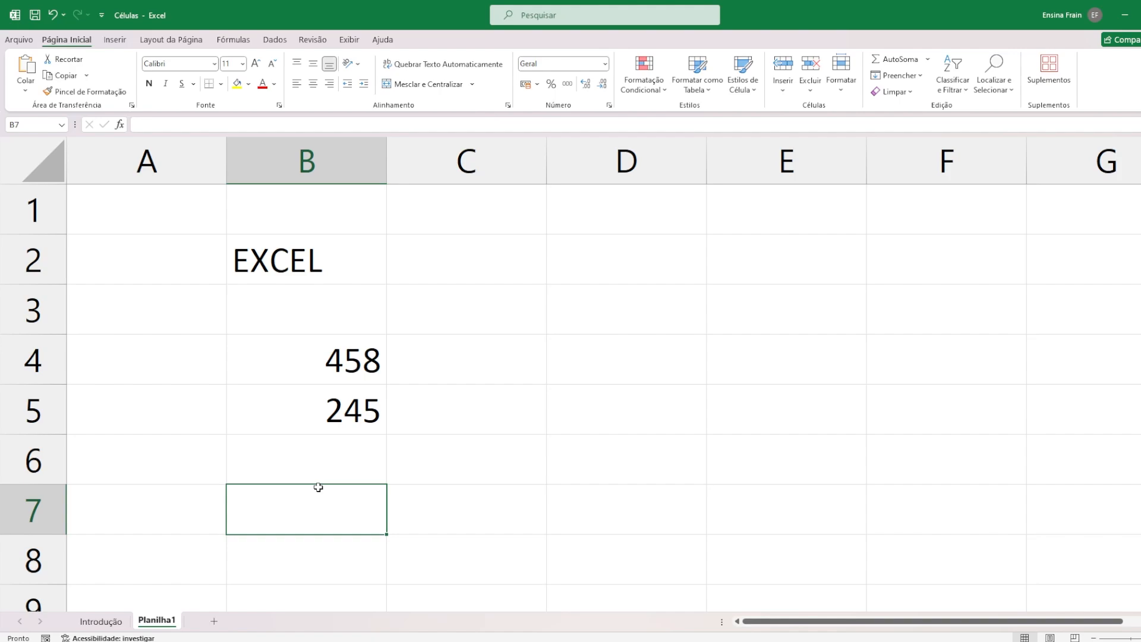
text(=)
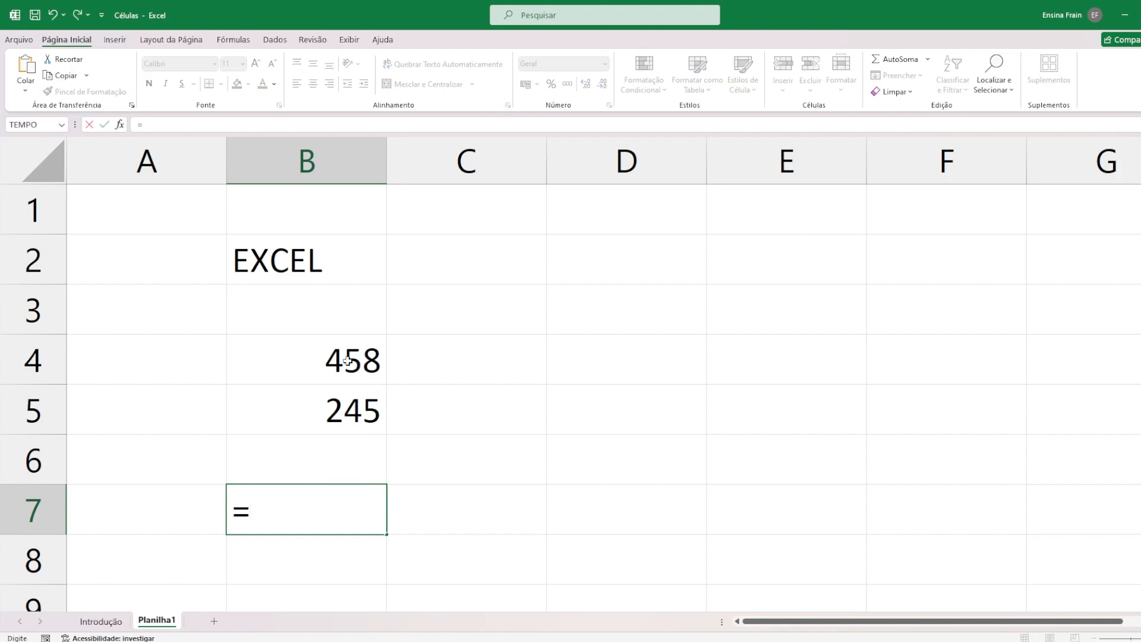
click(297, 356)
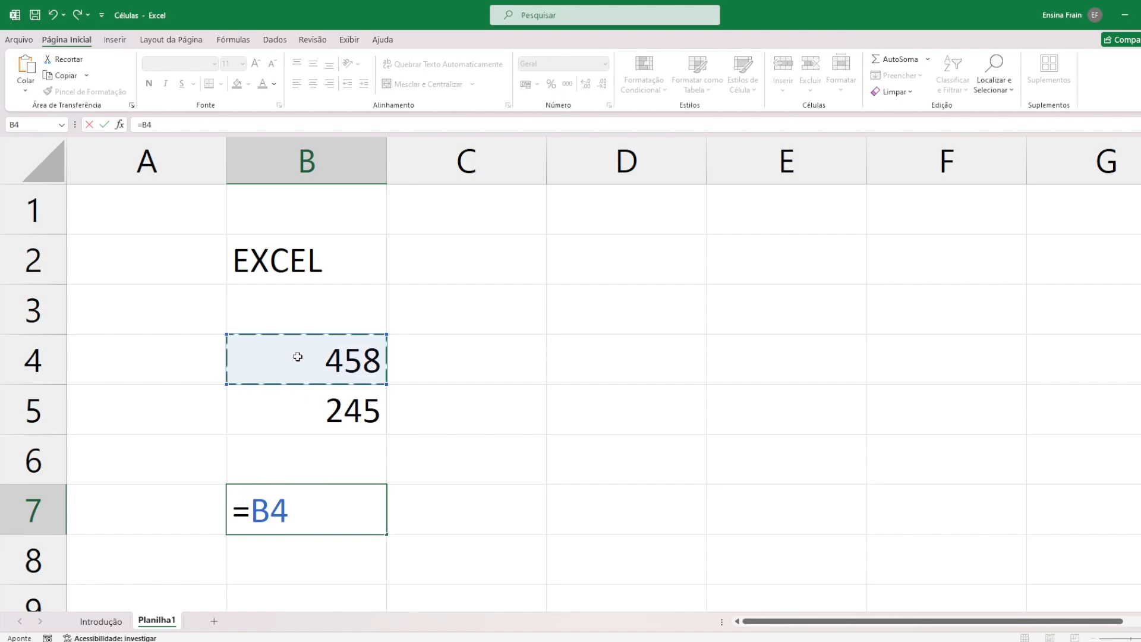
text(+)
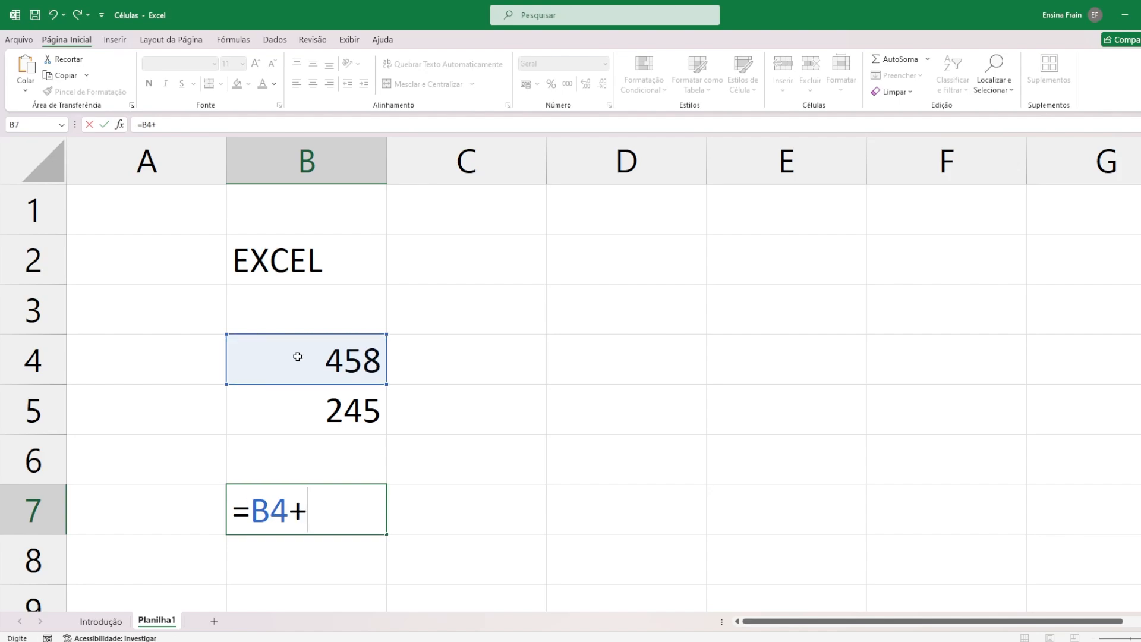
click(297, 411)
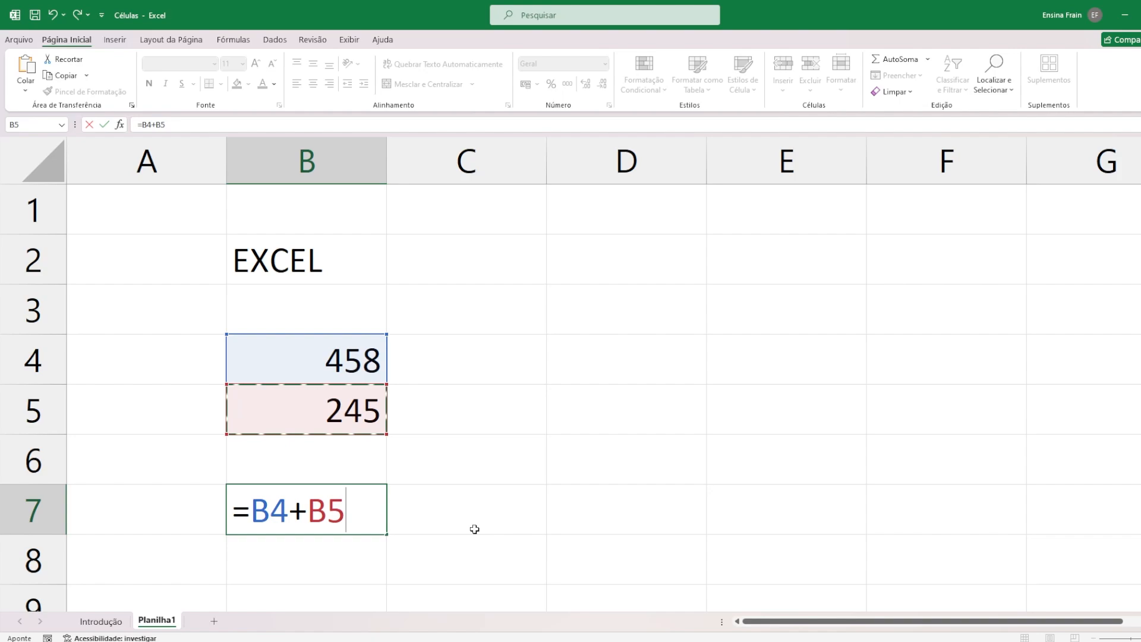
key(Return)
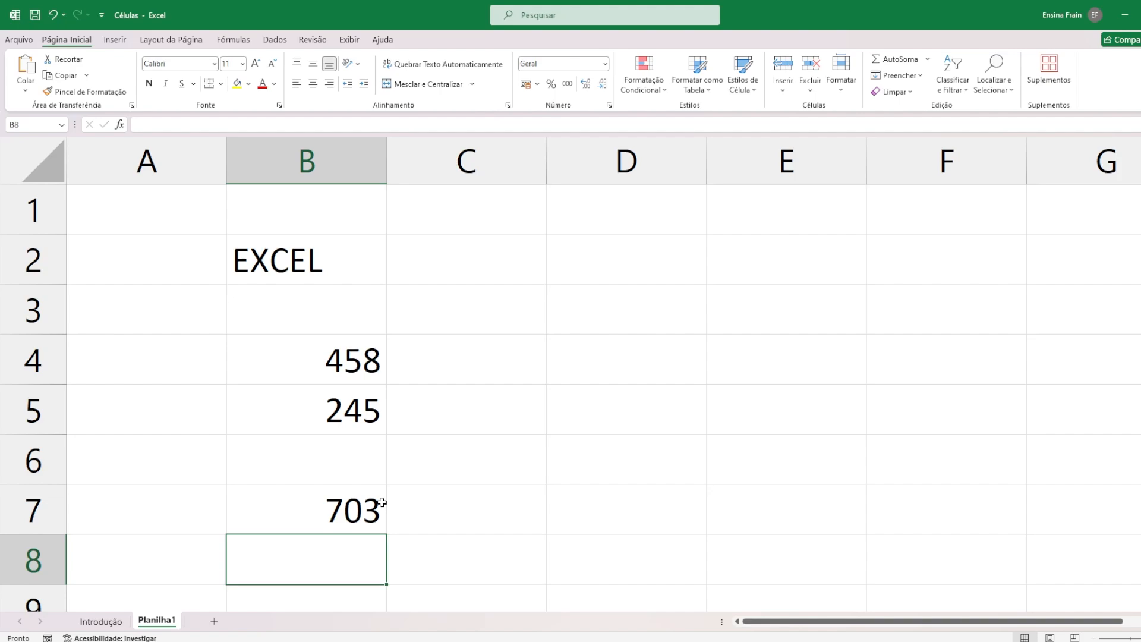
Enter the date 26/06/2024 in cell D3.
click(623, 308)
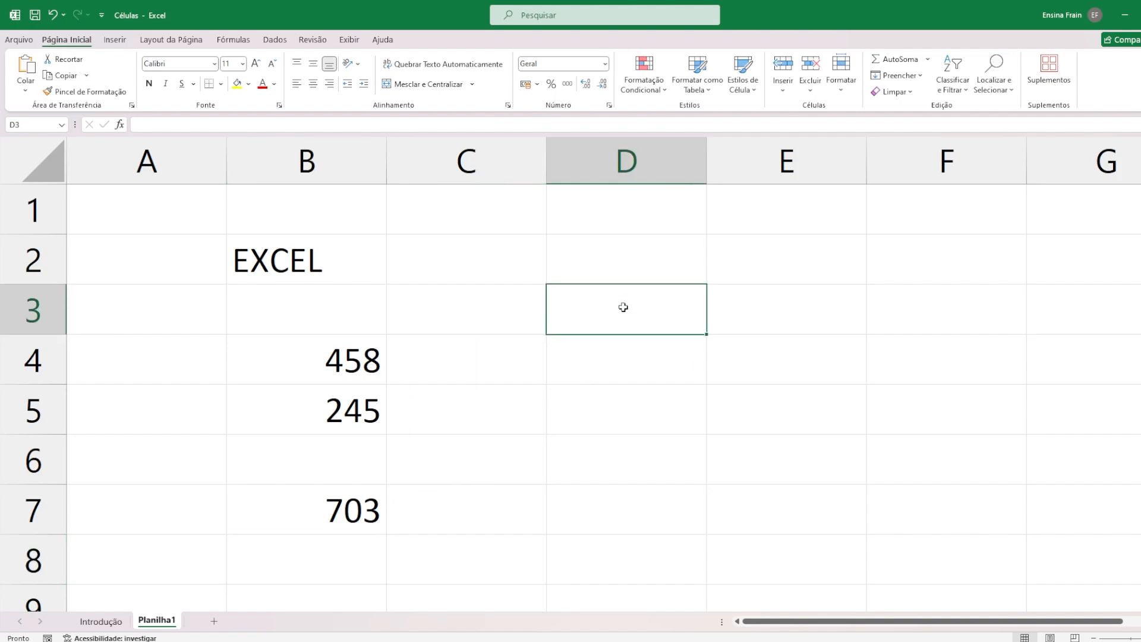
text(26)
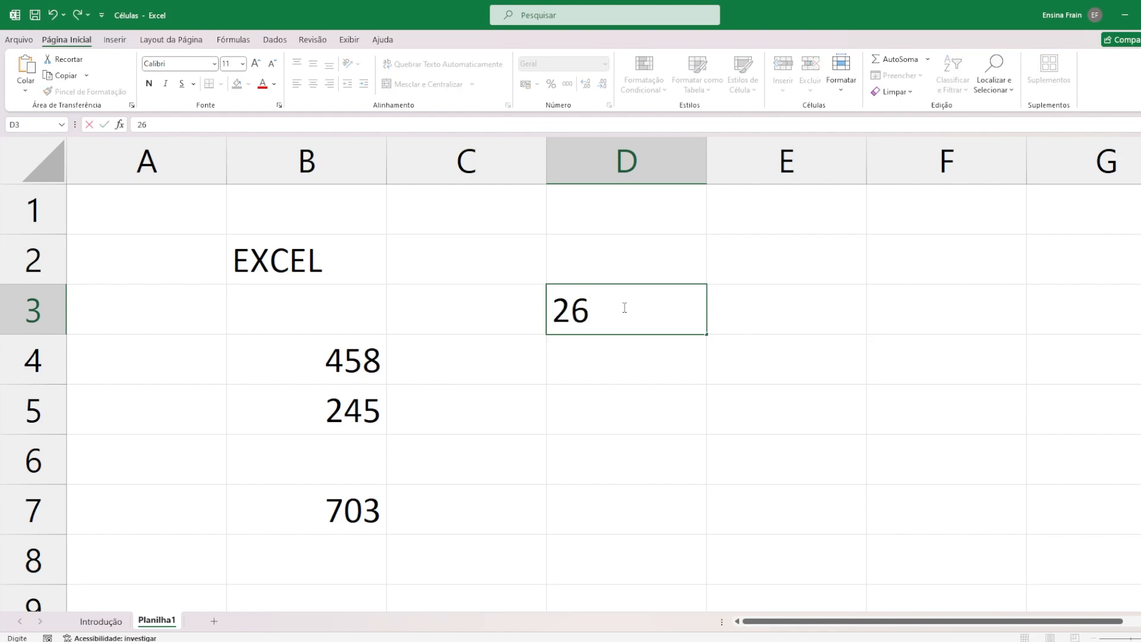
text(/06/2024)
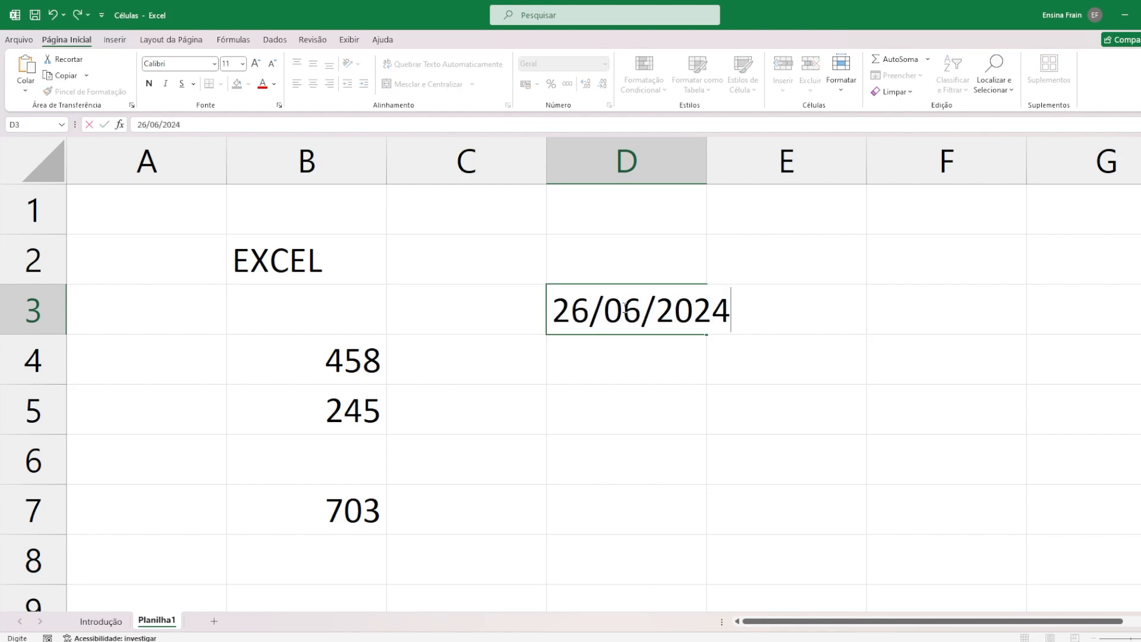
key(Return)
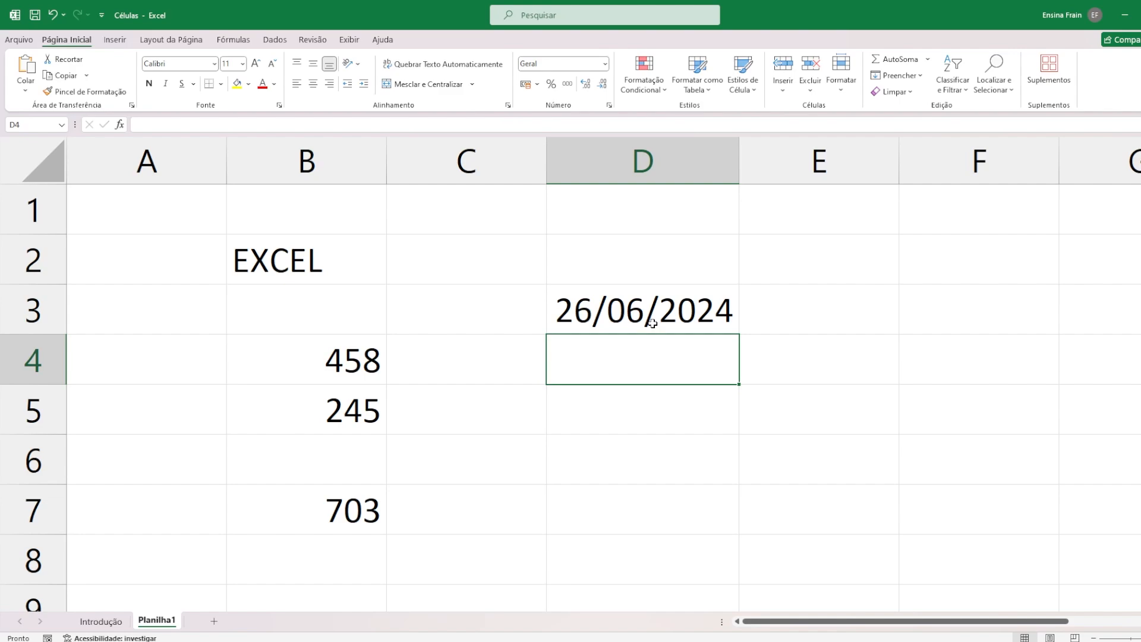
Enter the time 20:54 in cell D6.
click(622, 454)
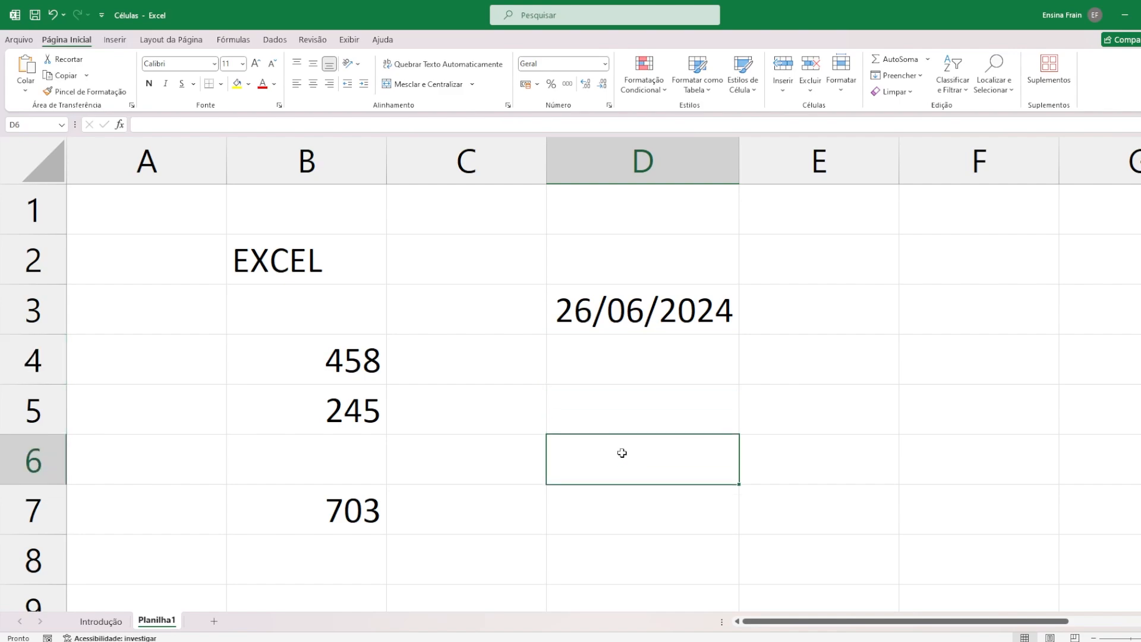
text(20:5)
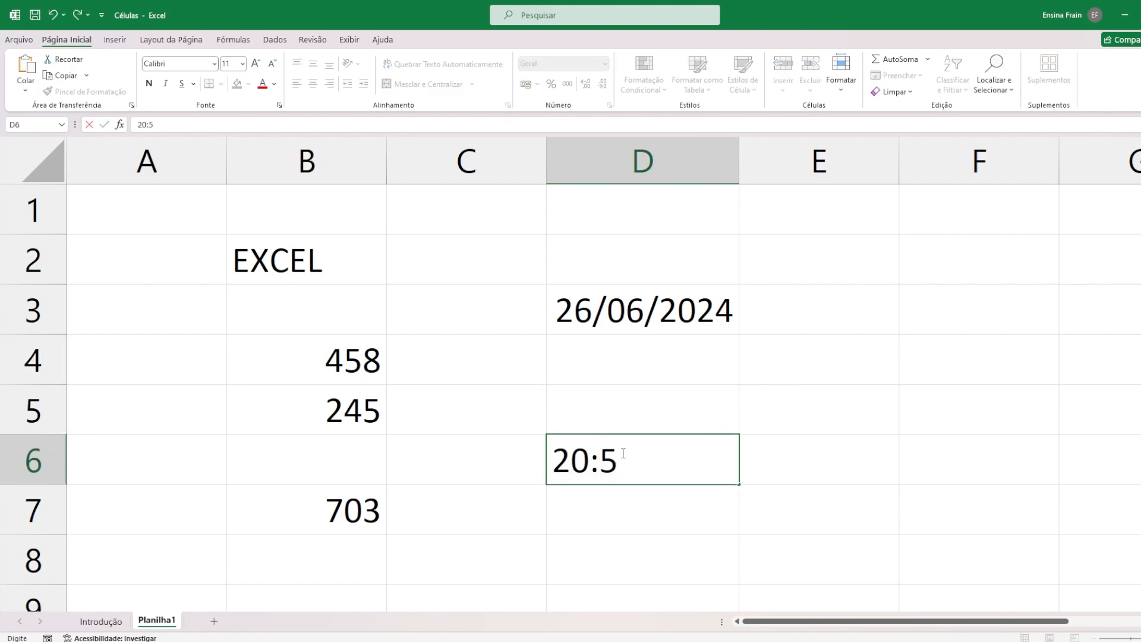
text(4)
key(Return)
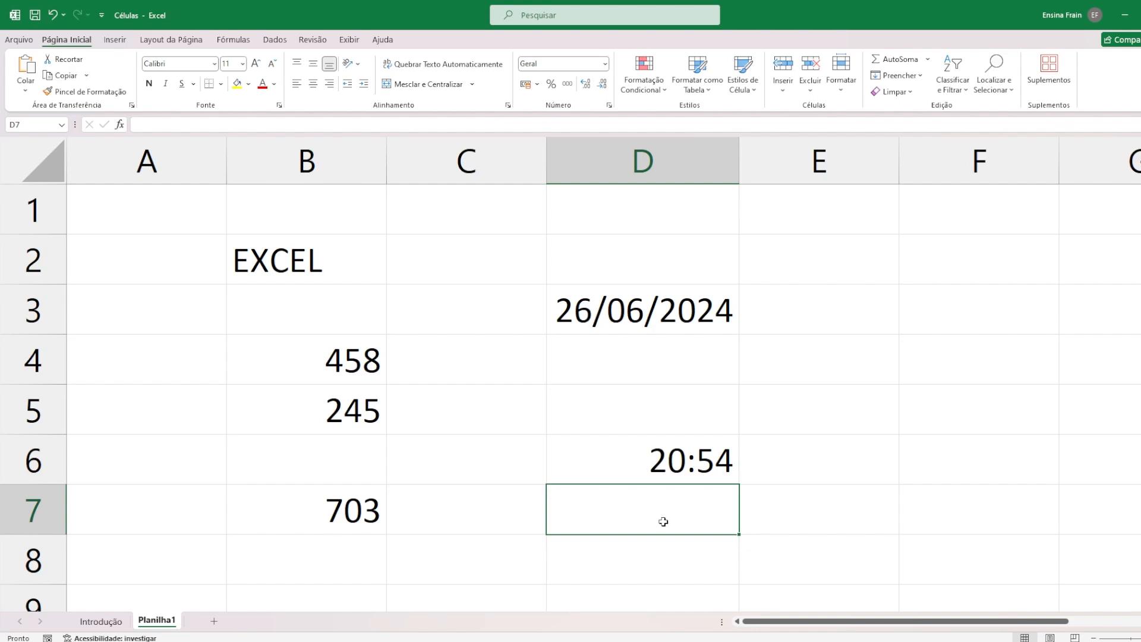
Check the number formats of cells E4, D6 and D3, and apply the Hora format to the time in D6.
click(878, 361)
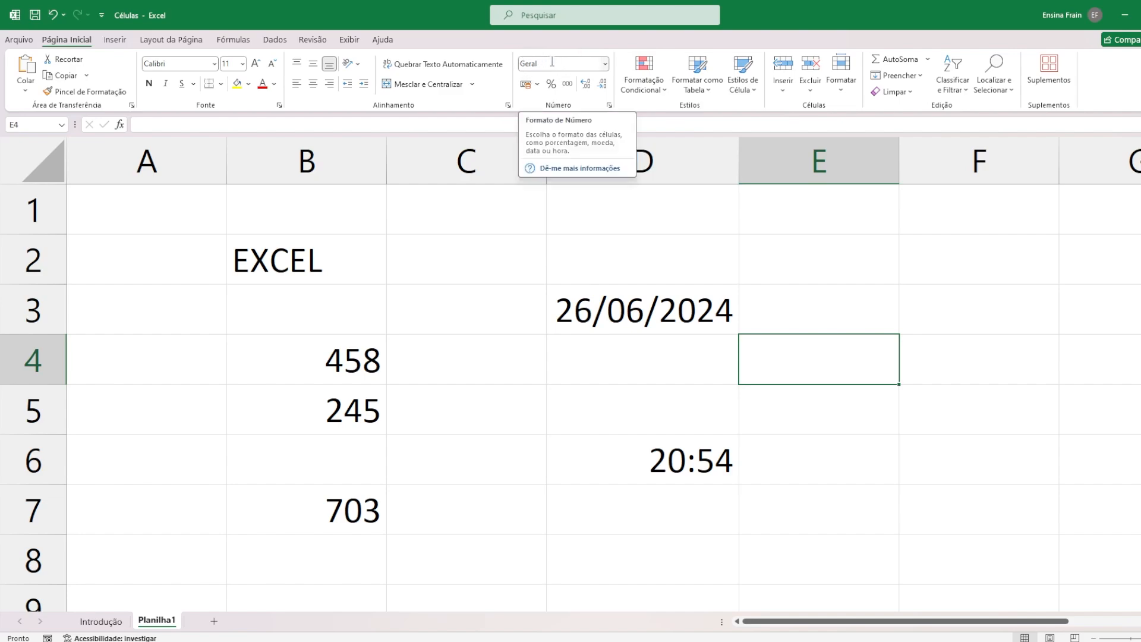
click(639, 463)
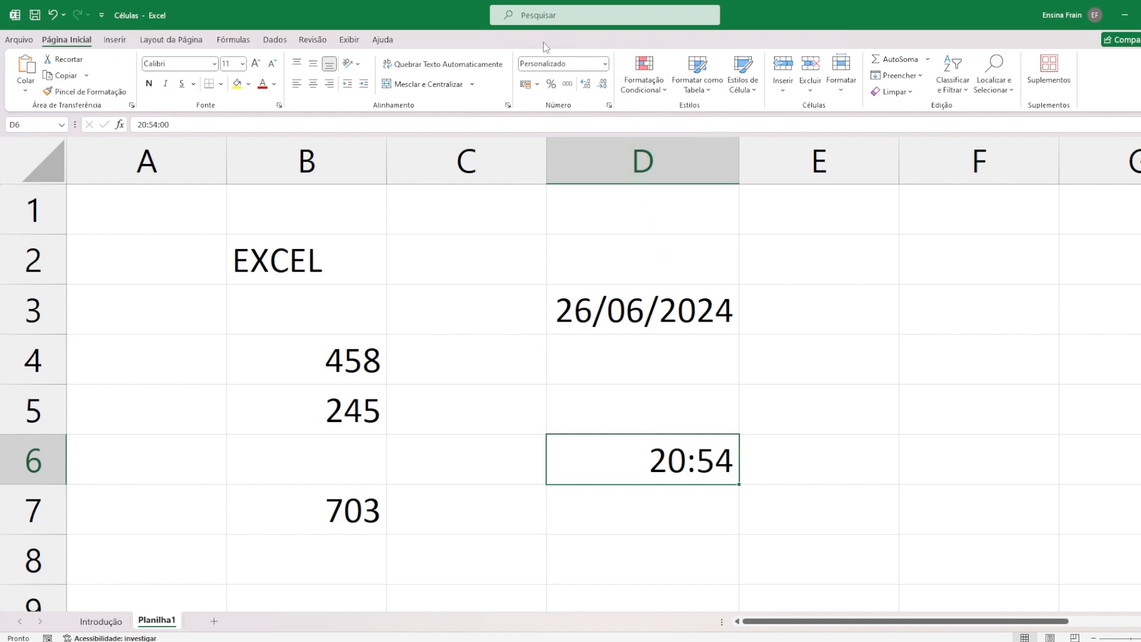
click(634, 312)
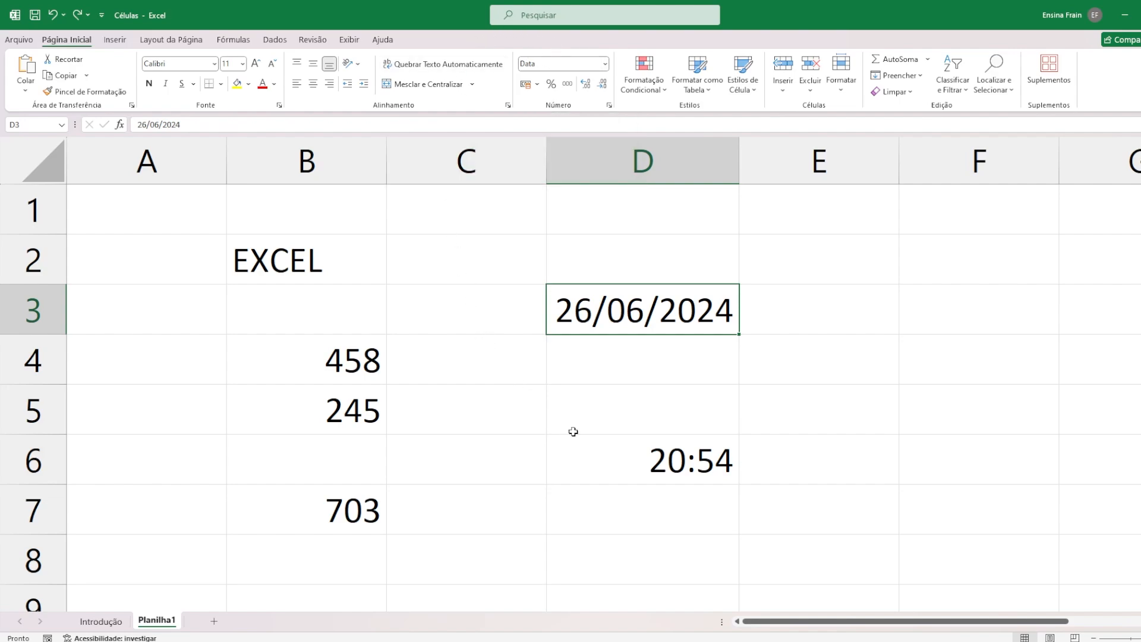
click(614, 458)
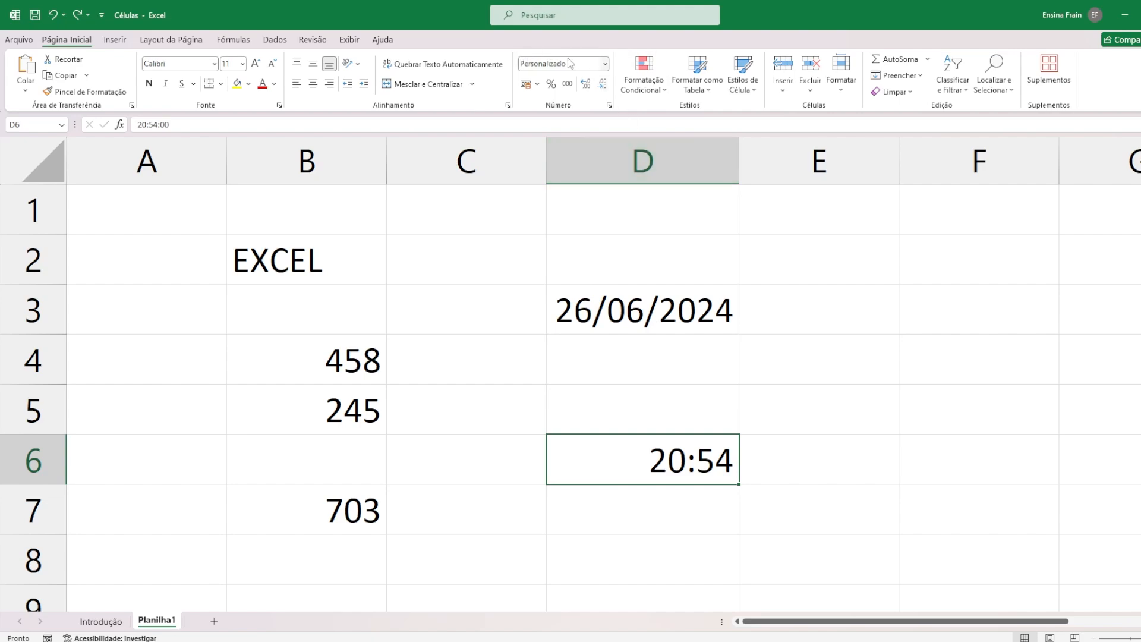
click(605, 64)
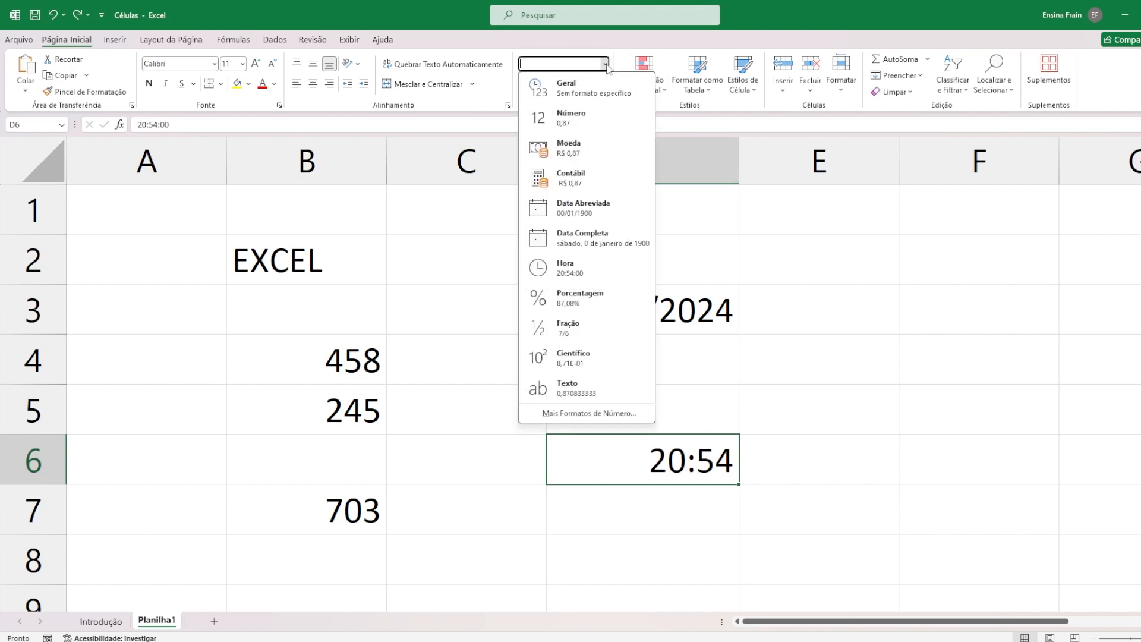
click(569, 267)
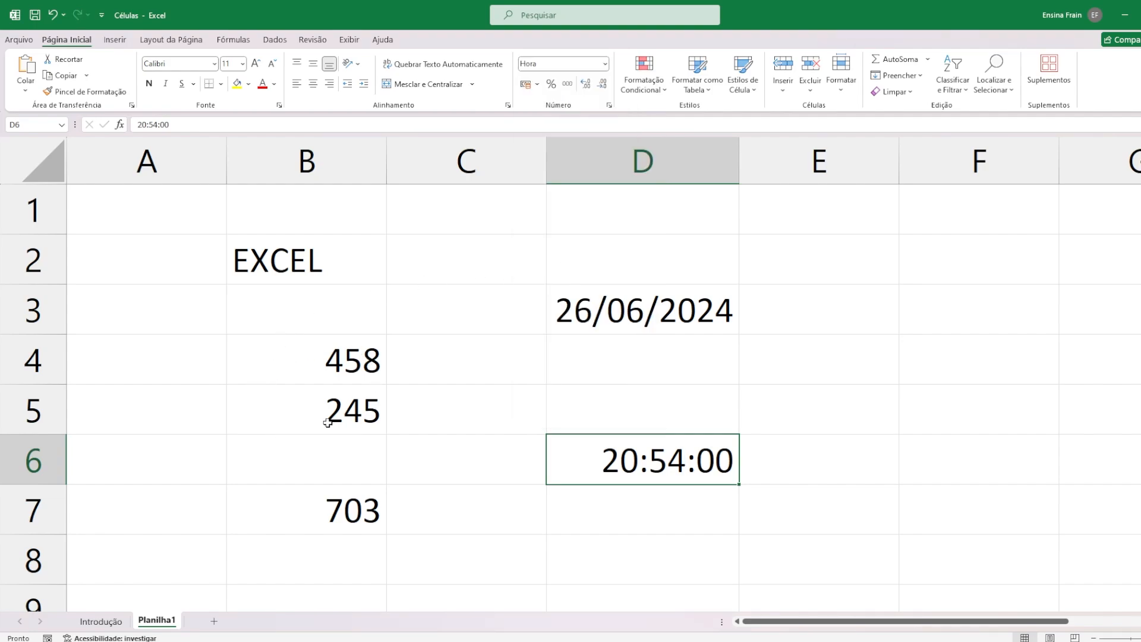
Apply the Número format to the value in cell B4.
click(329, 359)
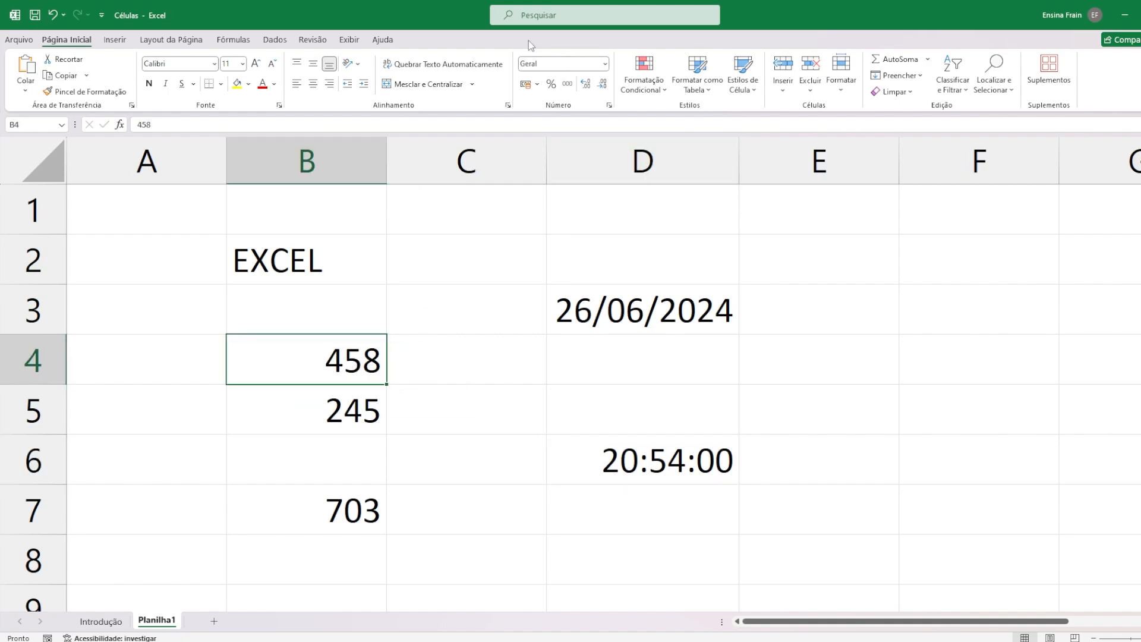
click(605, 64)
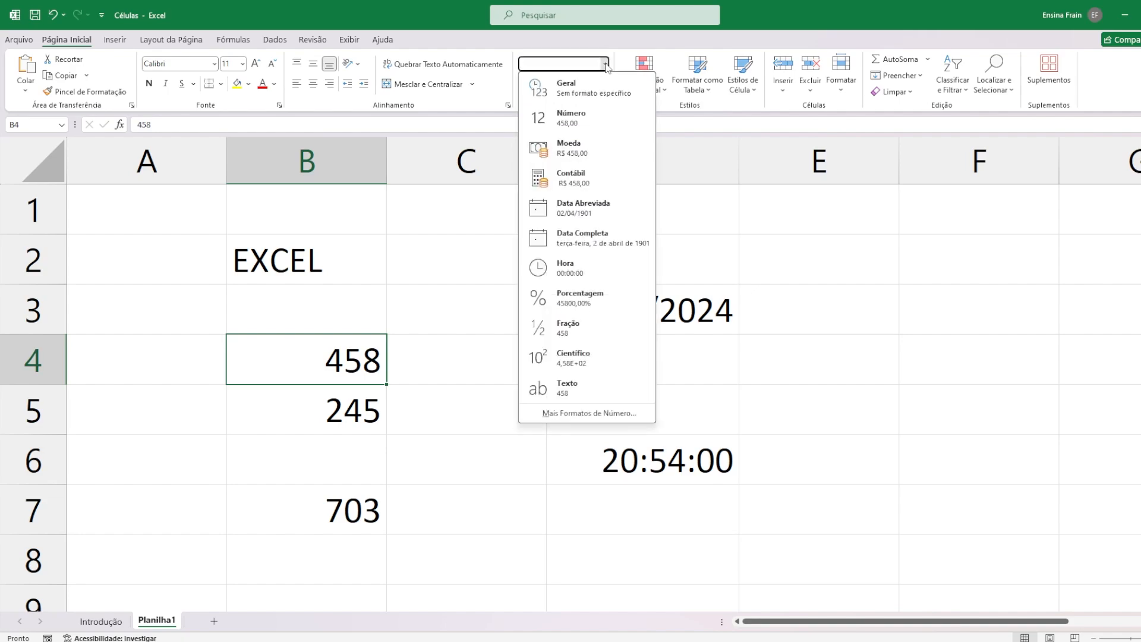
click(585, 127)
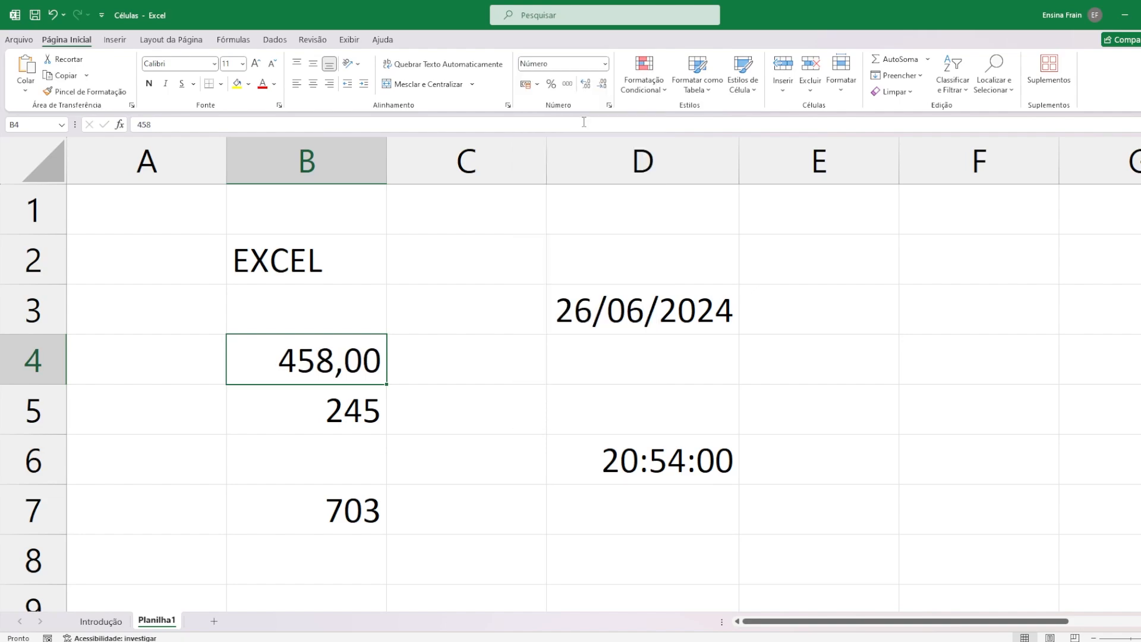
Apply the Contábil number format to the value in cell B4.
click(605, 64)
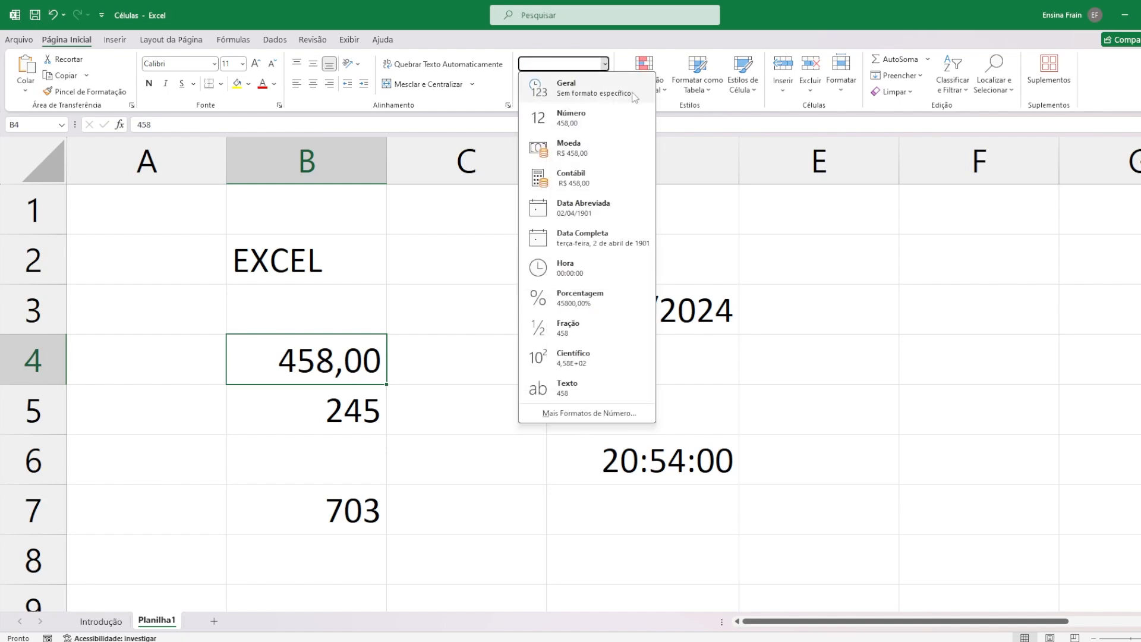
click(587, 185)
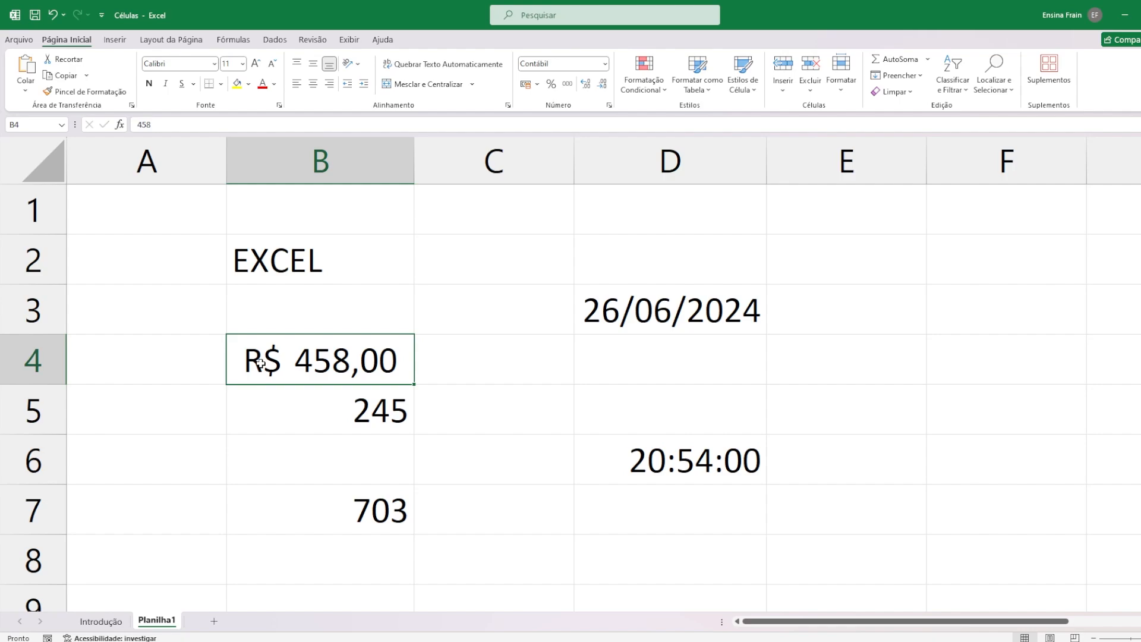
click(495, 252)
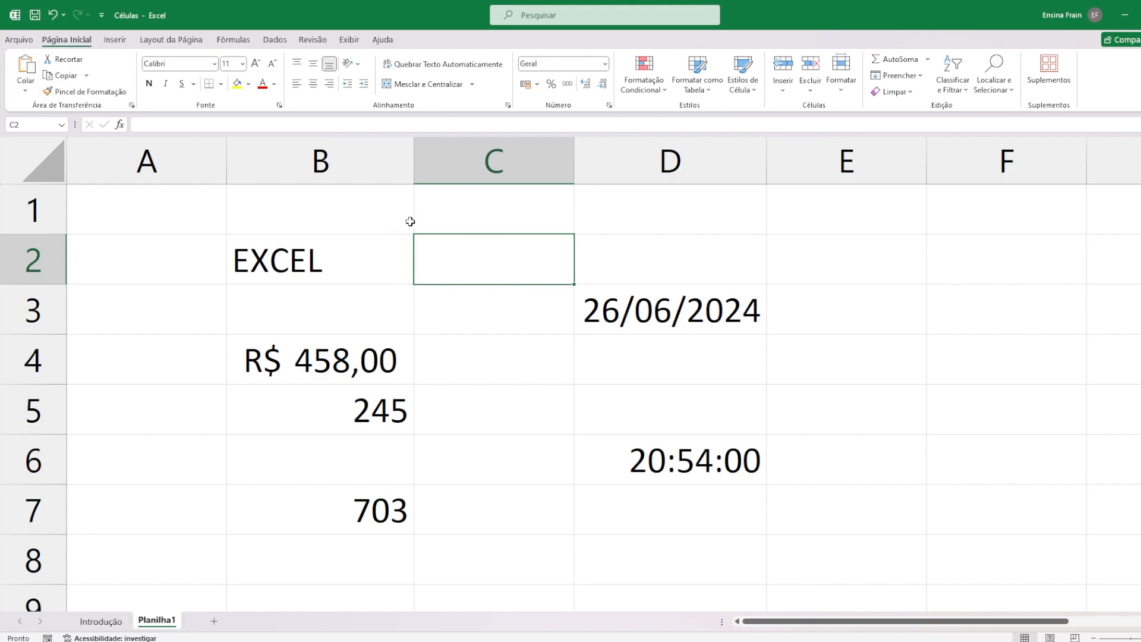
click(968, 314)
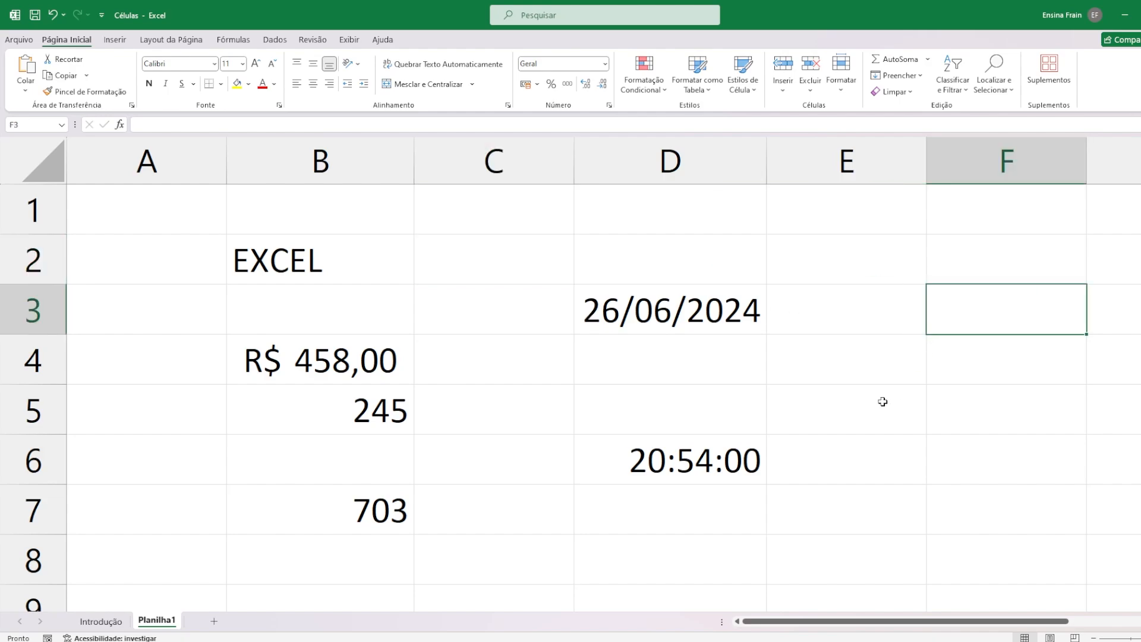
click(838, 474)
click(498, 519)
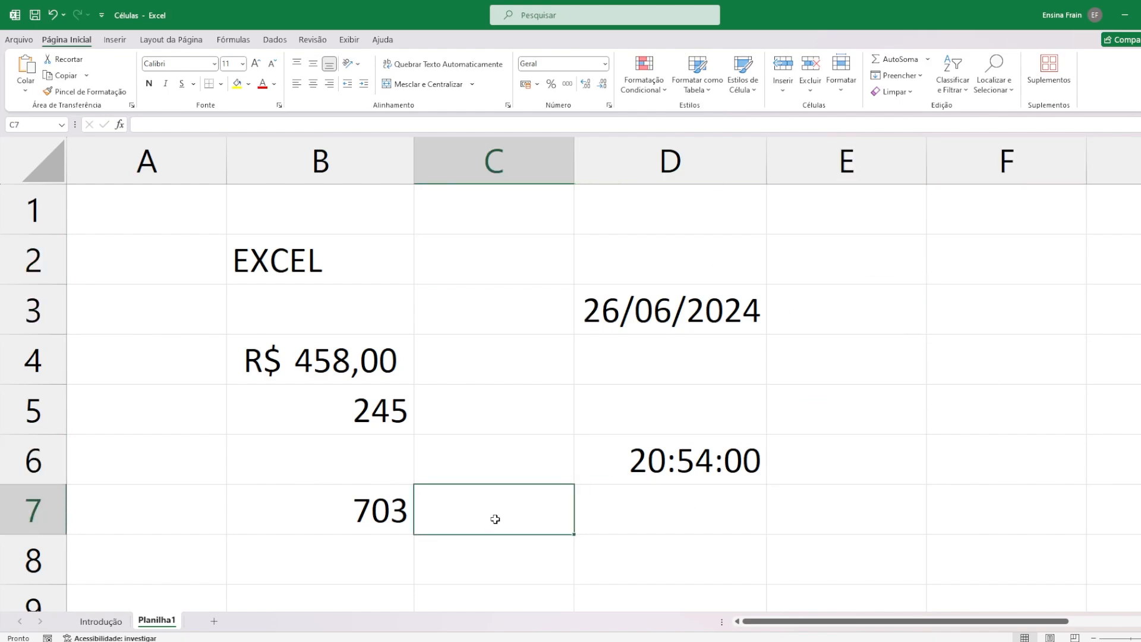
click(494, 370)
click(175, 300)
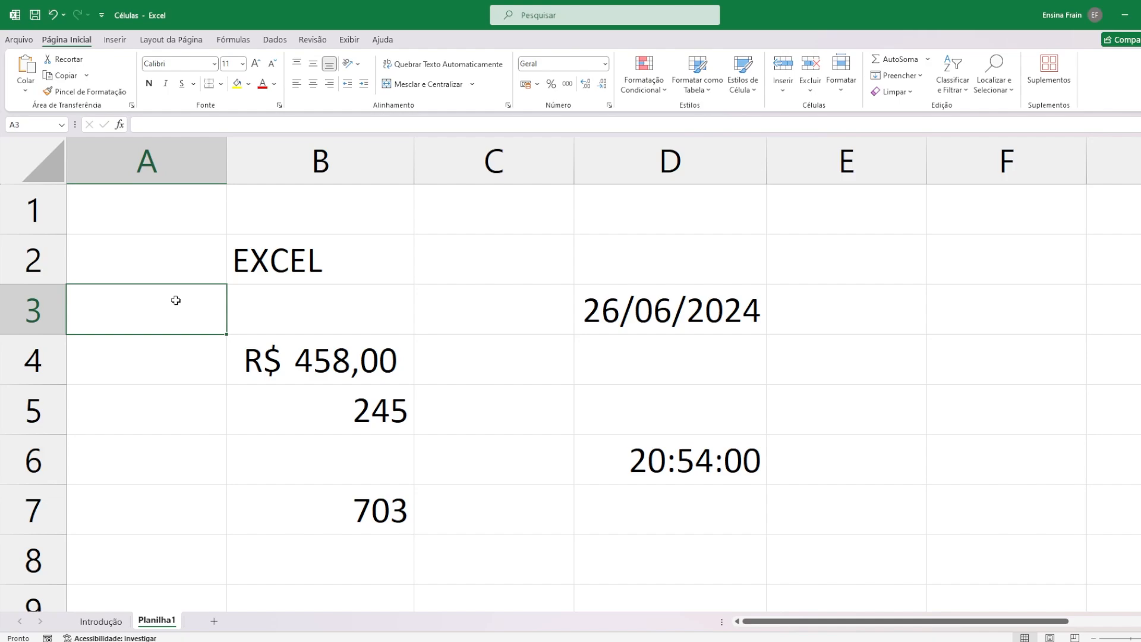
click(291, 360)
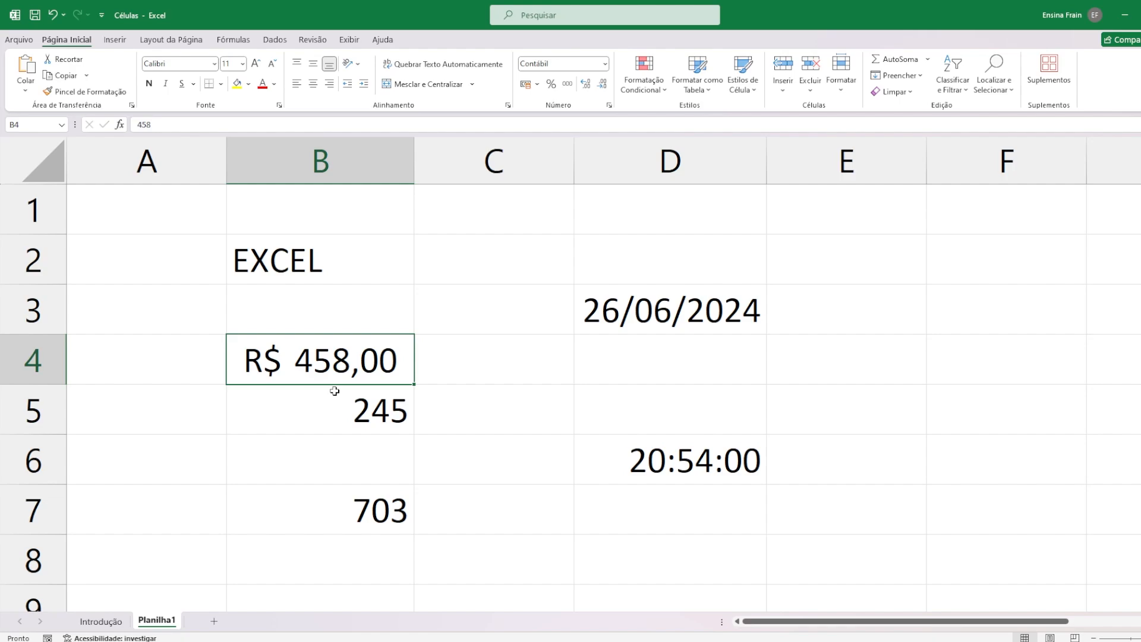
text(8)
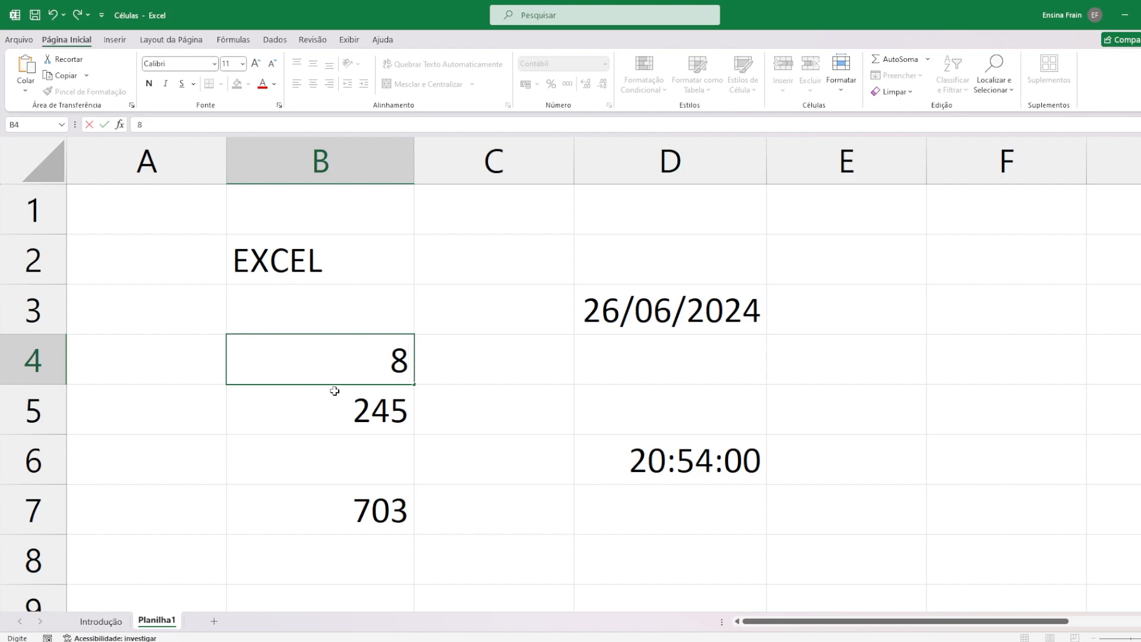
key(Escape)
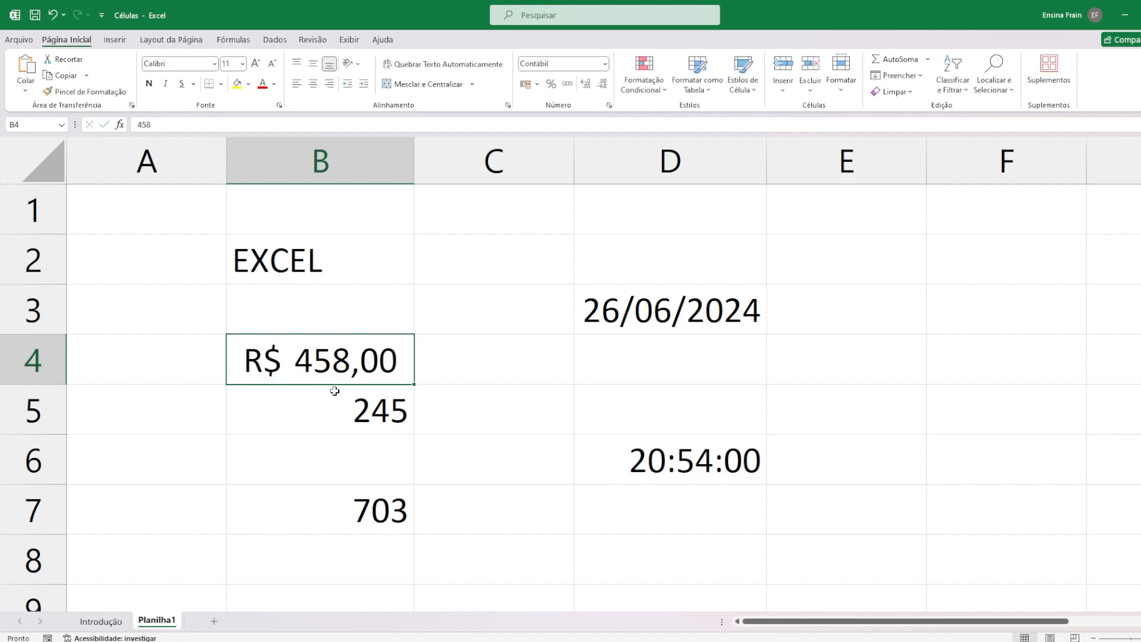
Edit the existing number in cell B4, replacing only its last digit so the value is 459.
double_click(330, 361)
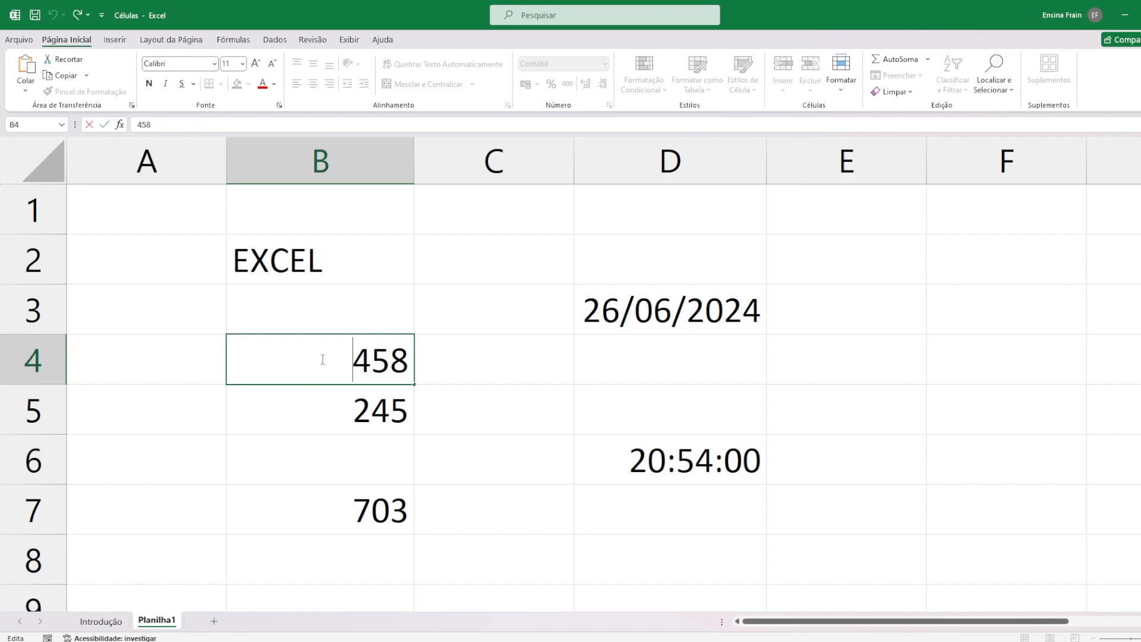
click(408, 363)
key(BackSpace)
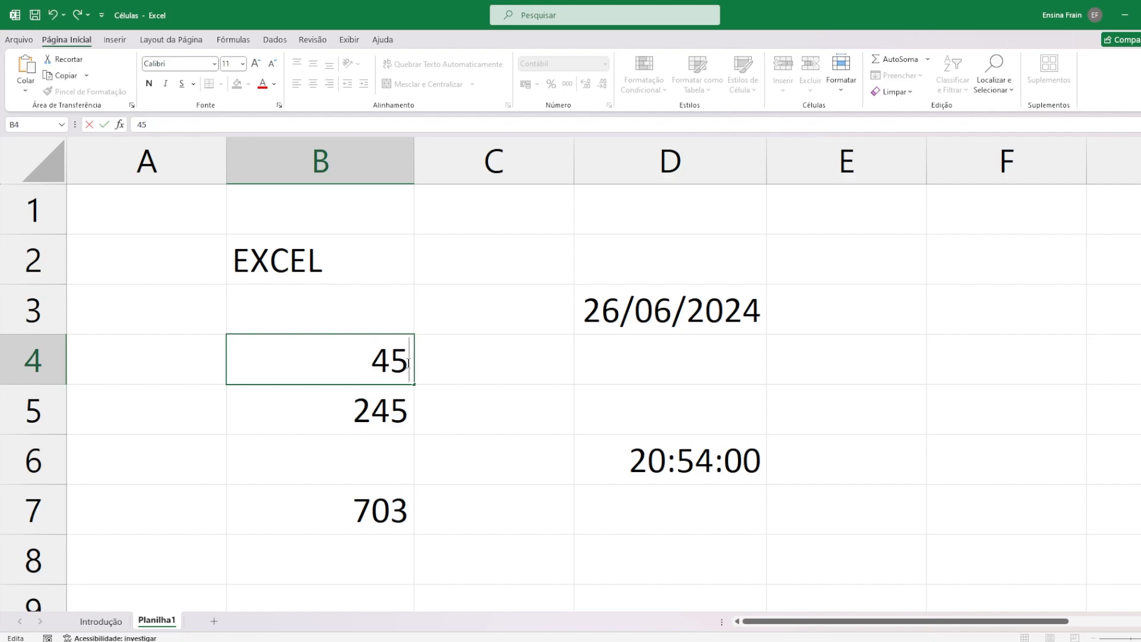
text(9)
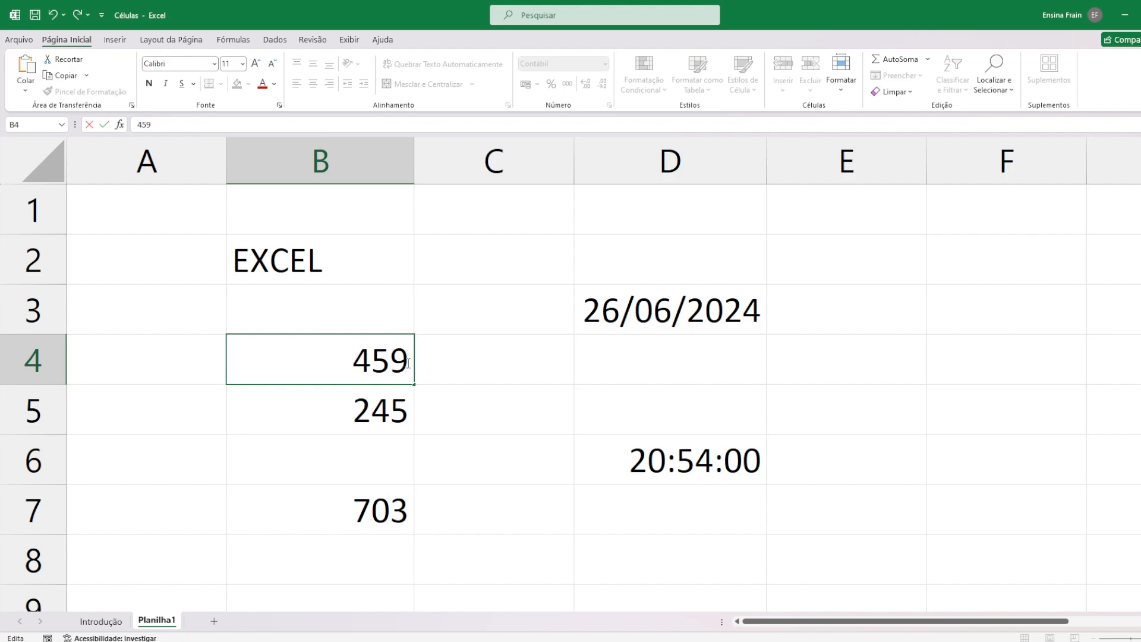
key(Return)
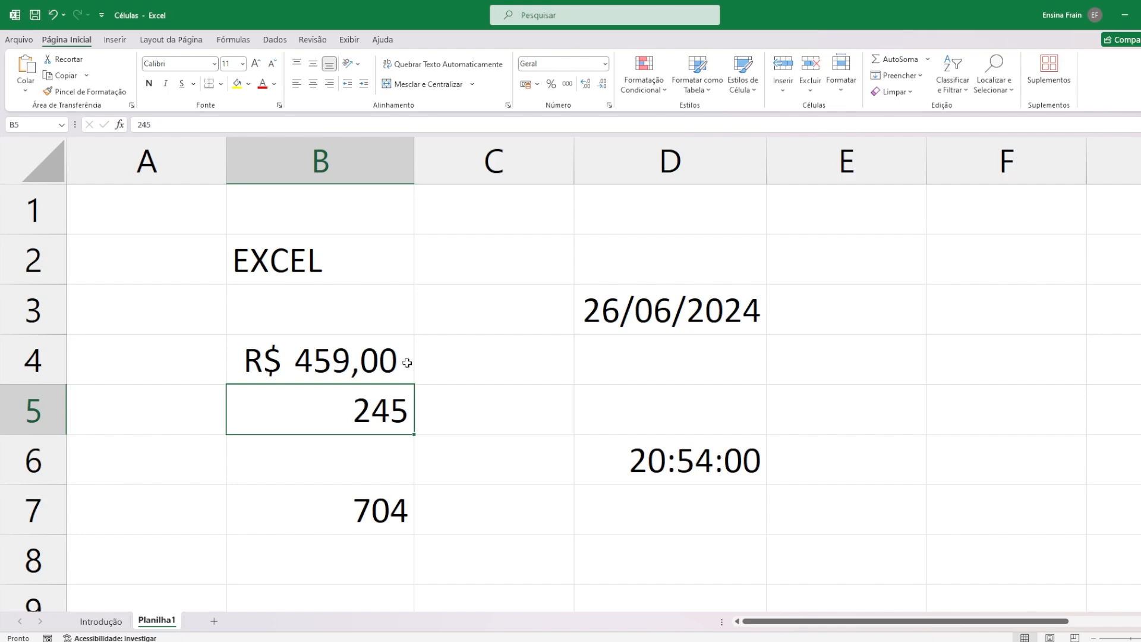
Extend the text in cell B2 to read EXCEL BÁSICO, keeping the existing word.
click(312, 255)
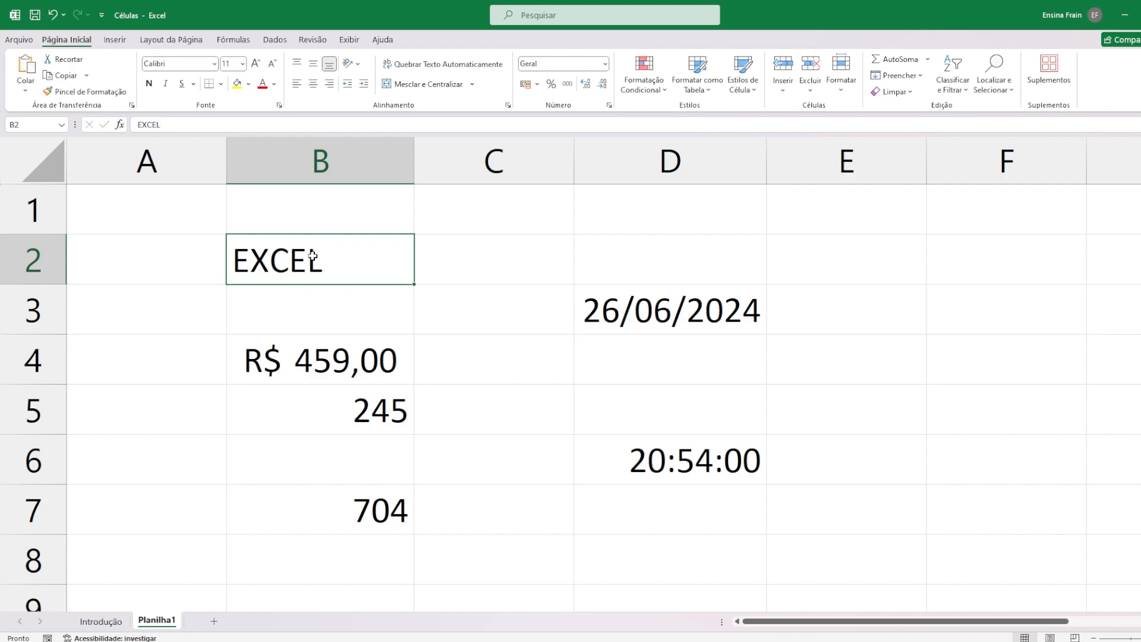
key(F2)
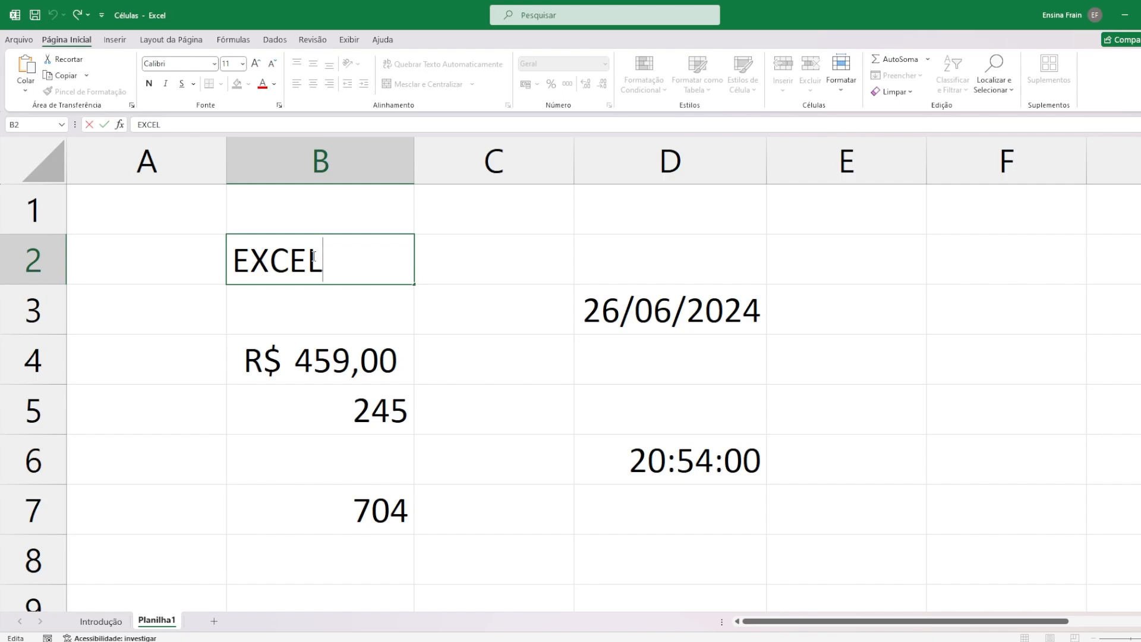
text(BÁSICO)
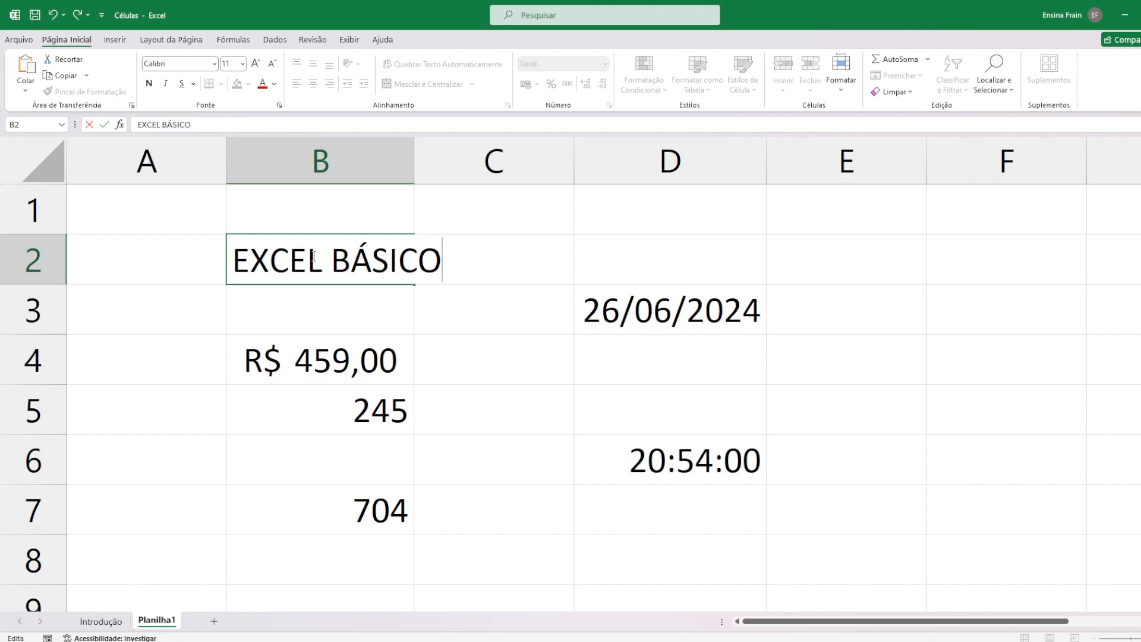
key(Return)
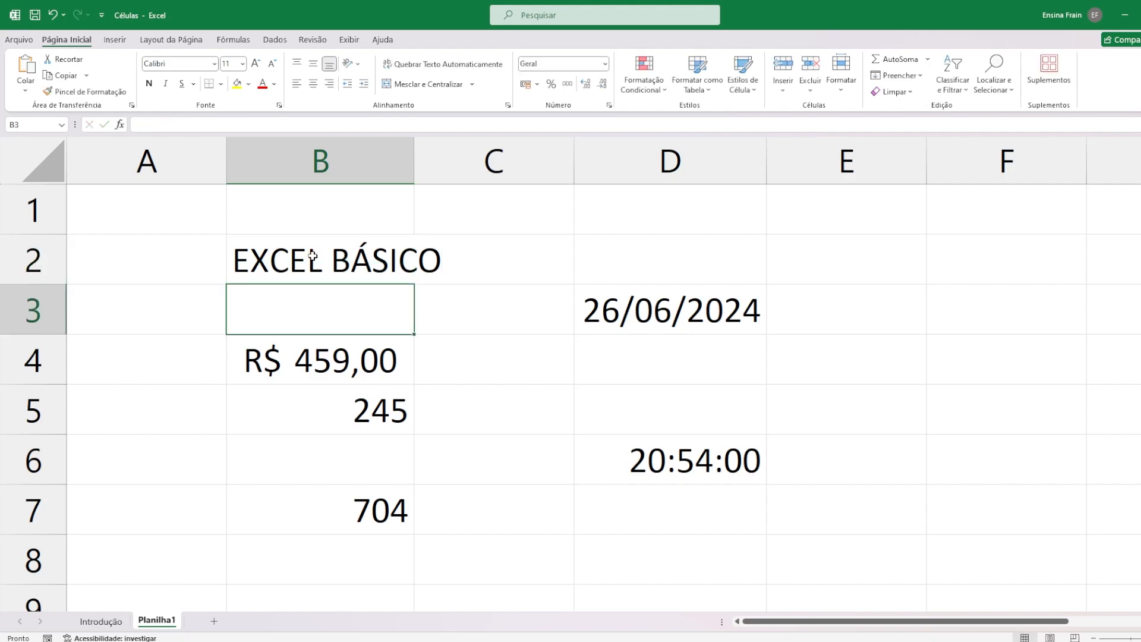